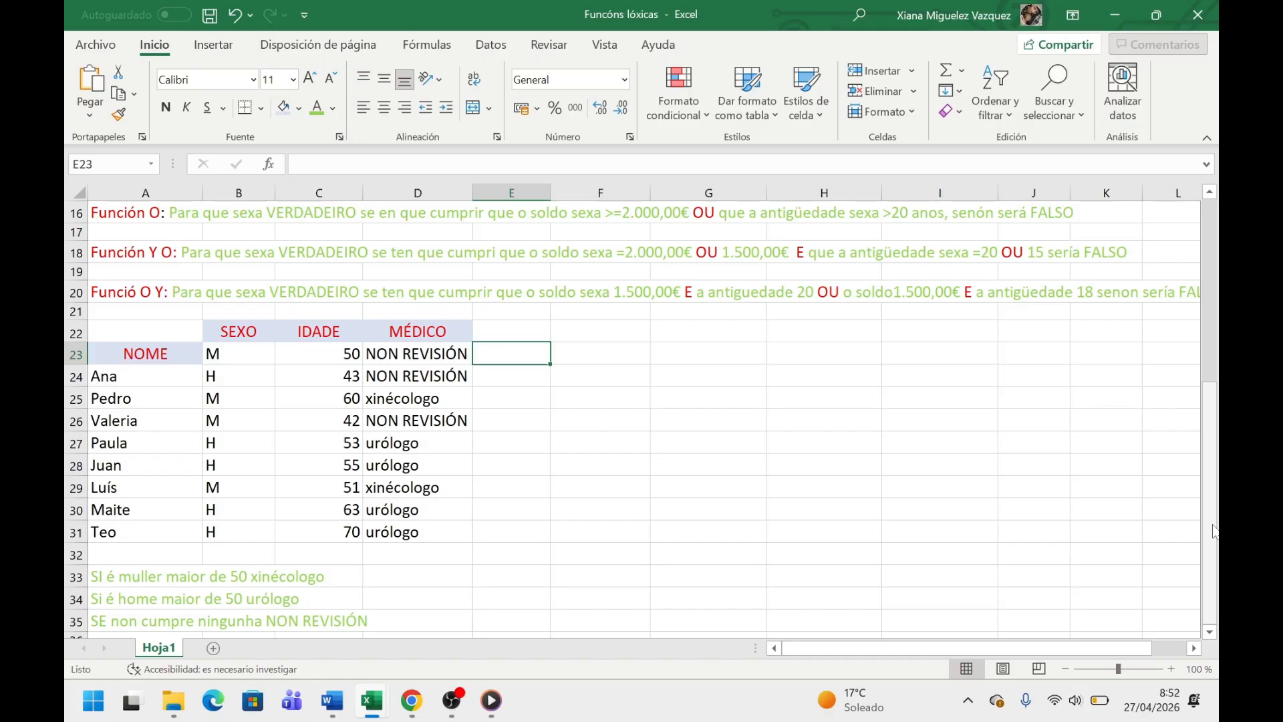
Start a formula in cell E23 with a Y function nested in an SI function: =SI(Y(.
type("=")
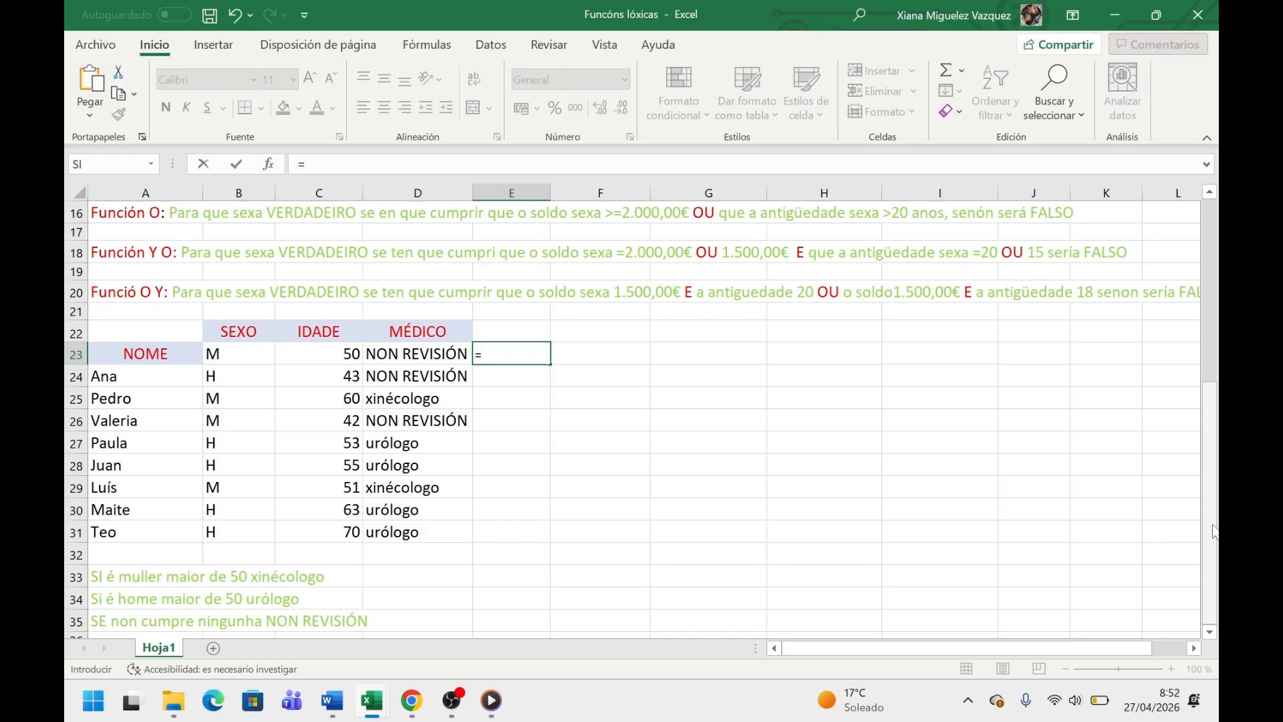
type("SI")
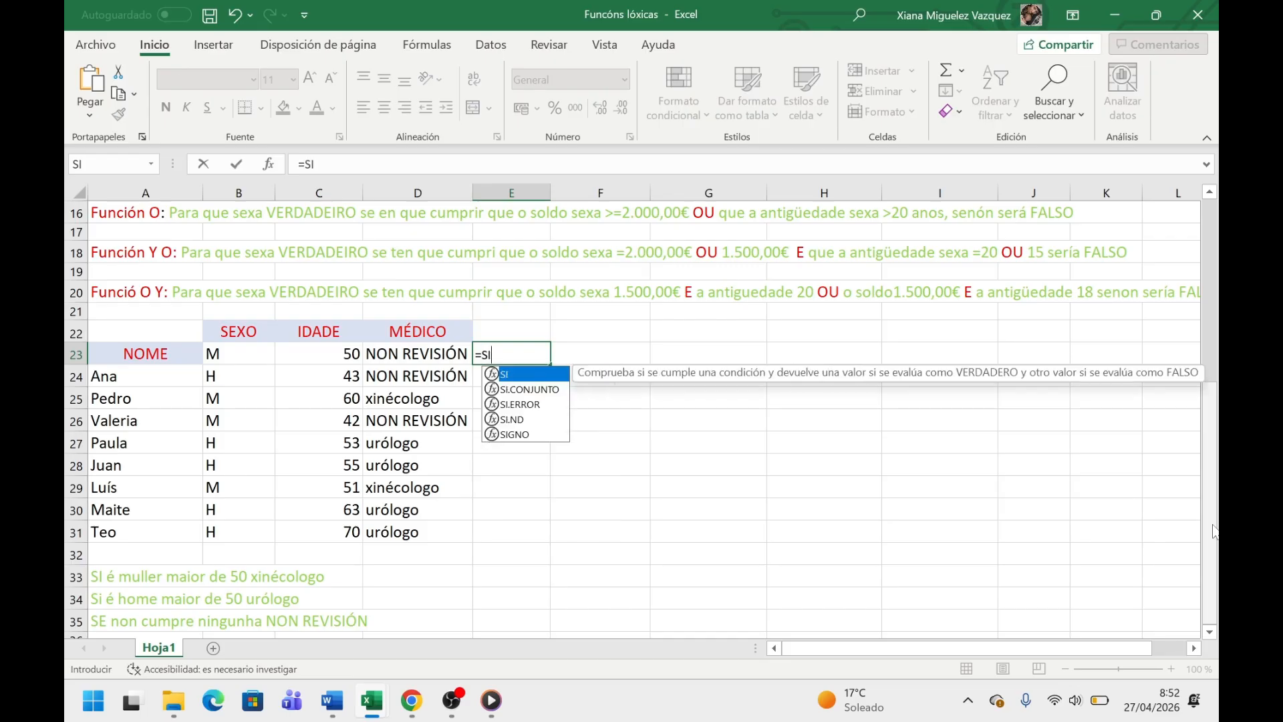
key("Return")
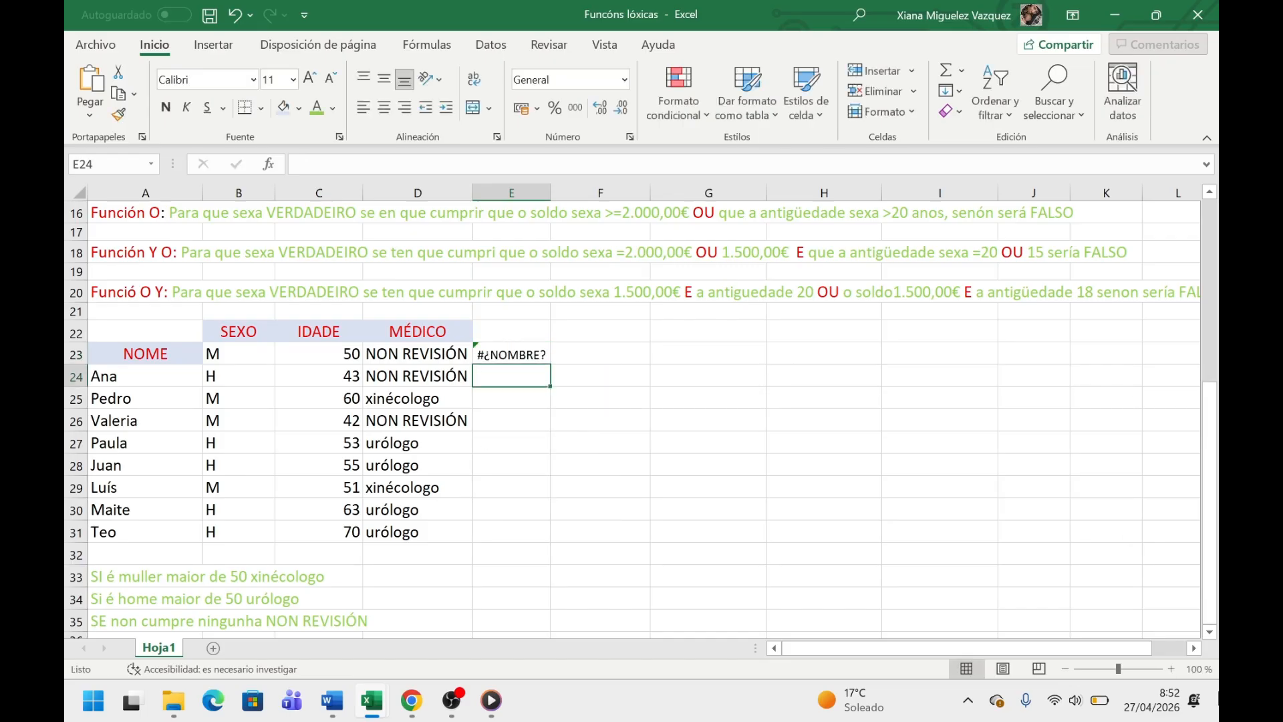
left_click(519, 355)
left_click(344, 164)
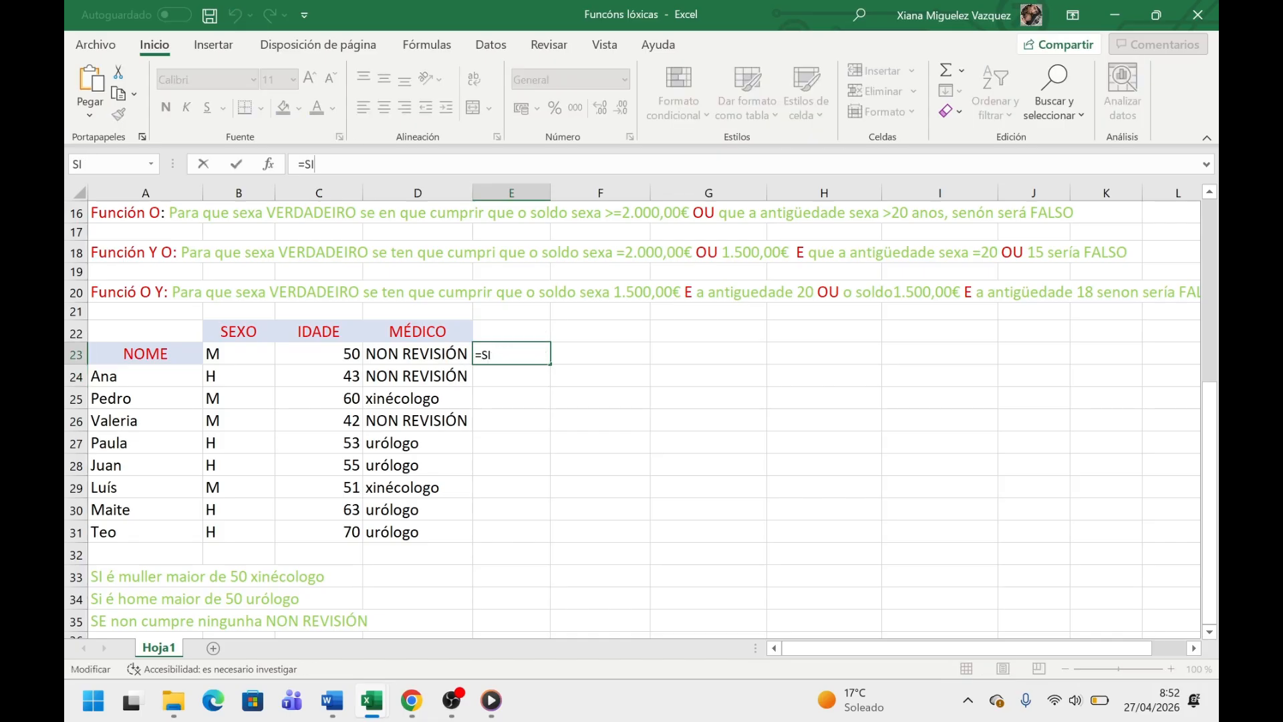
type("(")
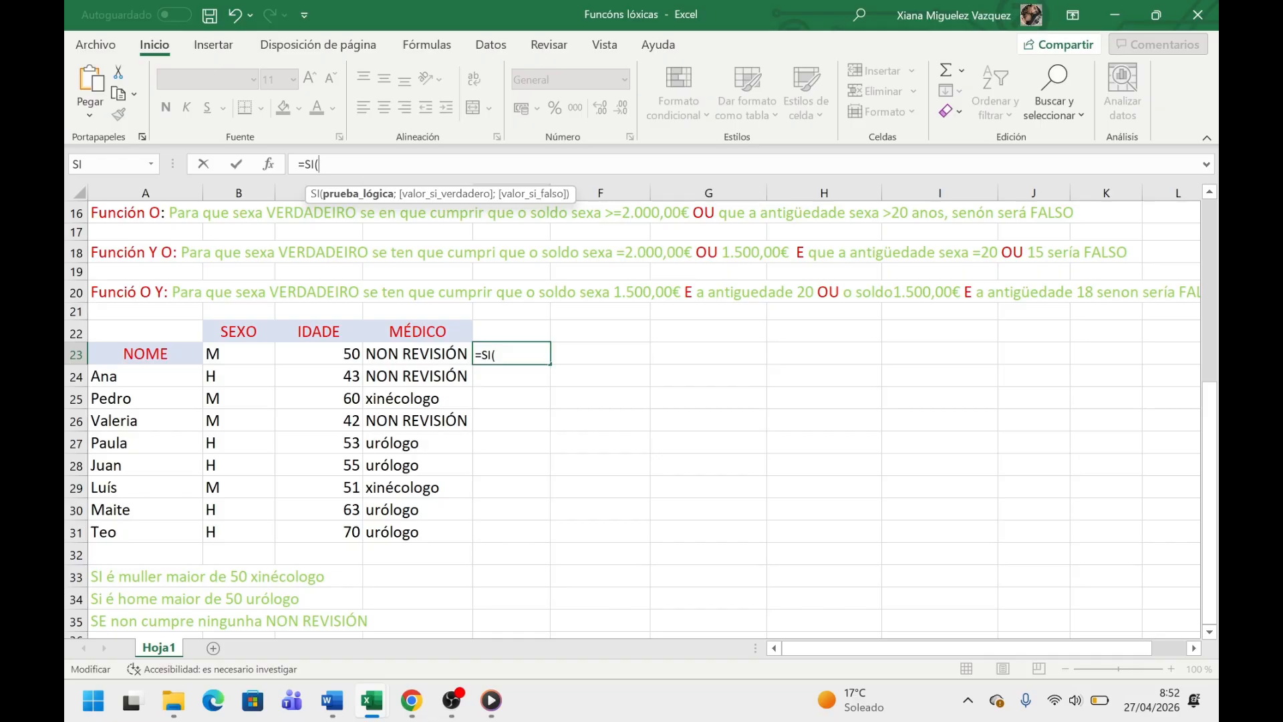
type("Y")
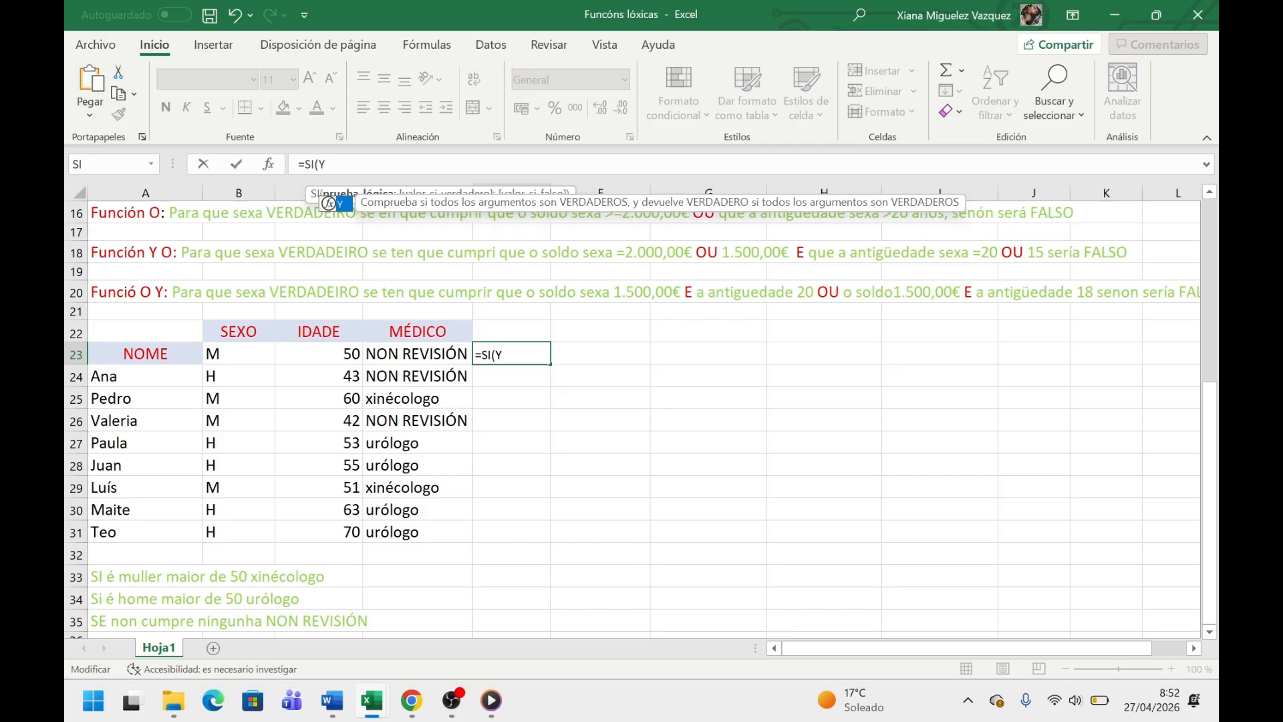
type("(")
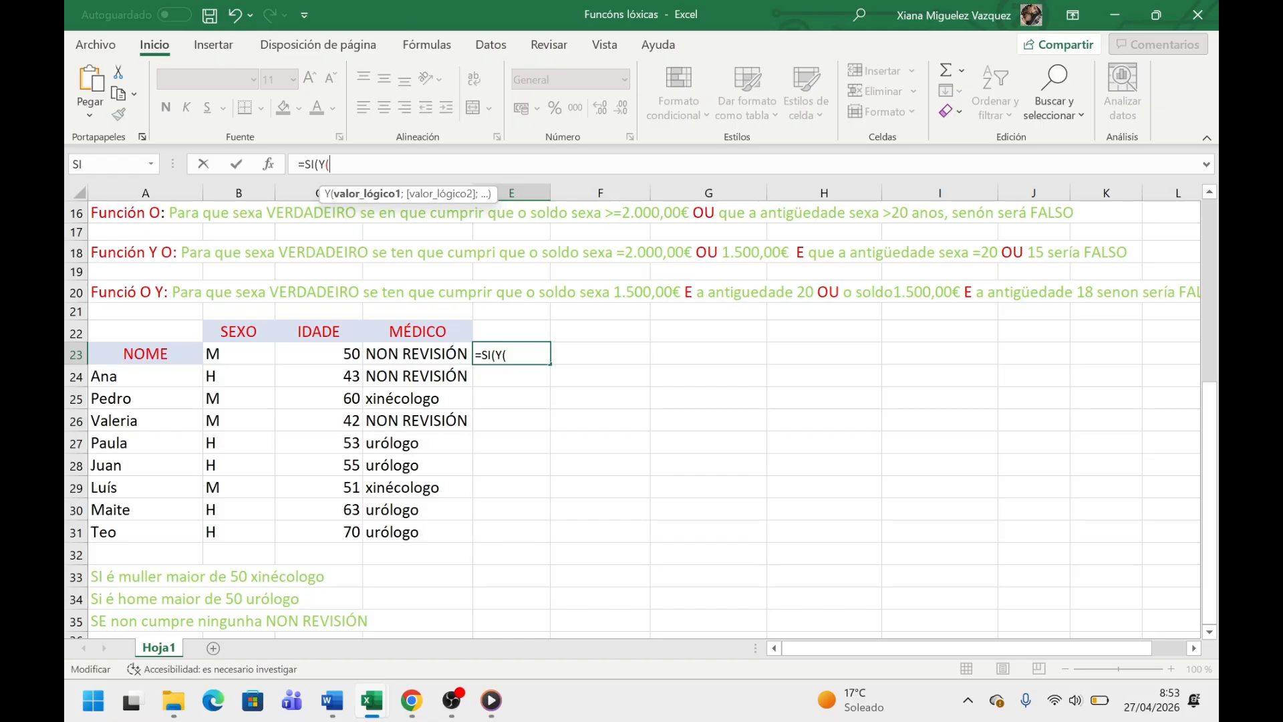
Enter B23="M" as the first condition of the Y function, followed by a semicolon.
left_click(245, 359)
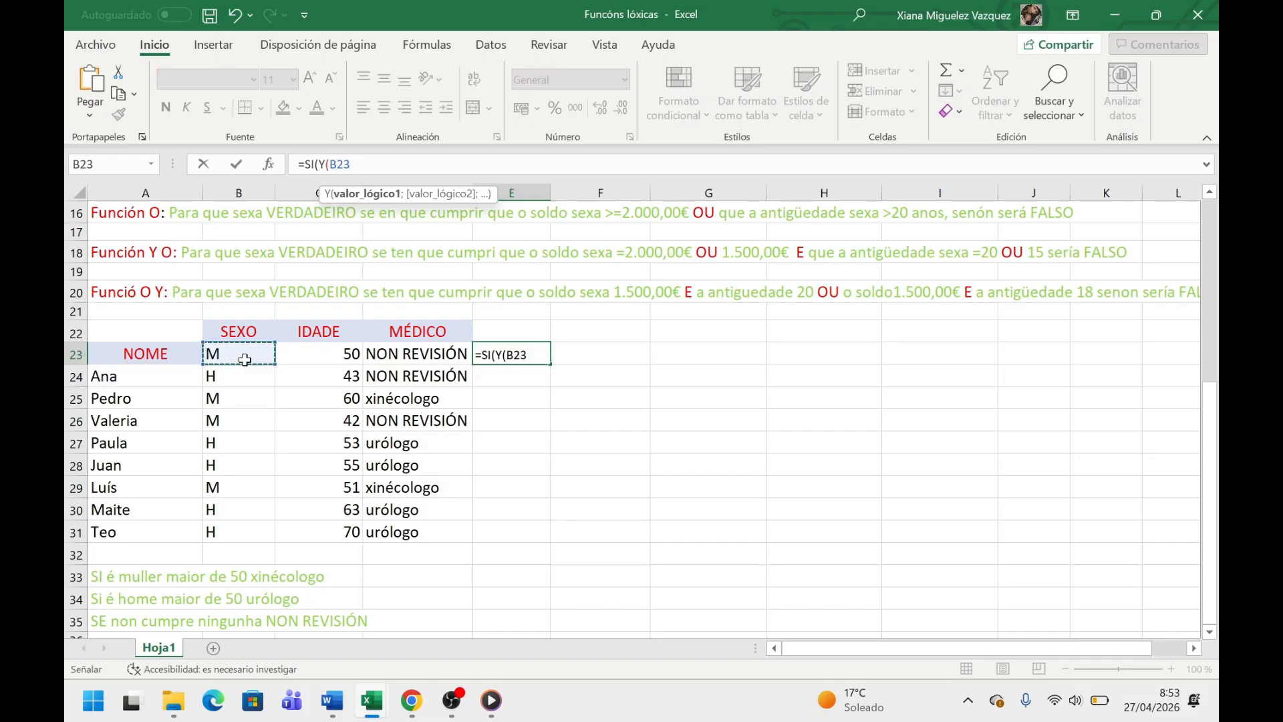
type("=")
type("\"")
type("m")
key("BackSpace")
type("m\"")
key("BackSpace")
key("BackSpace")
key("BackSpace")
type("2m\"")
key("BackSpace")
key("BackSpace")
key("BackSpace")
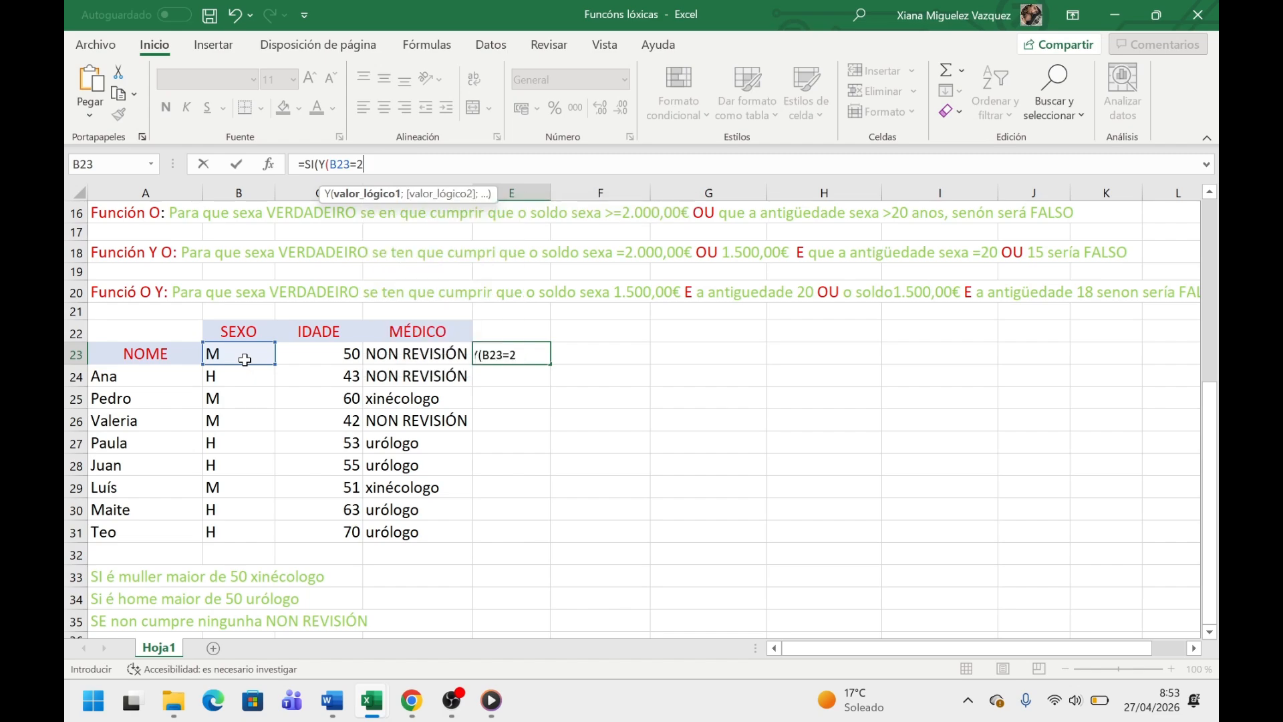
type("\"M\";")
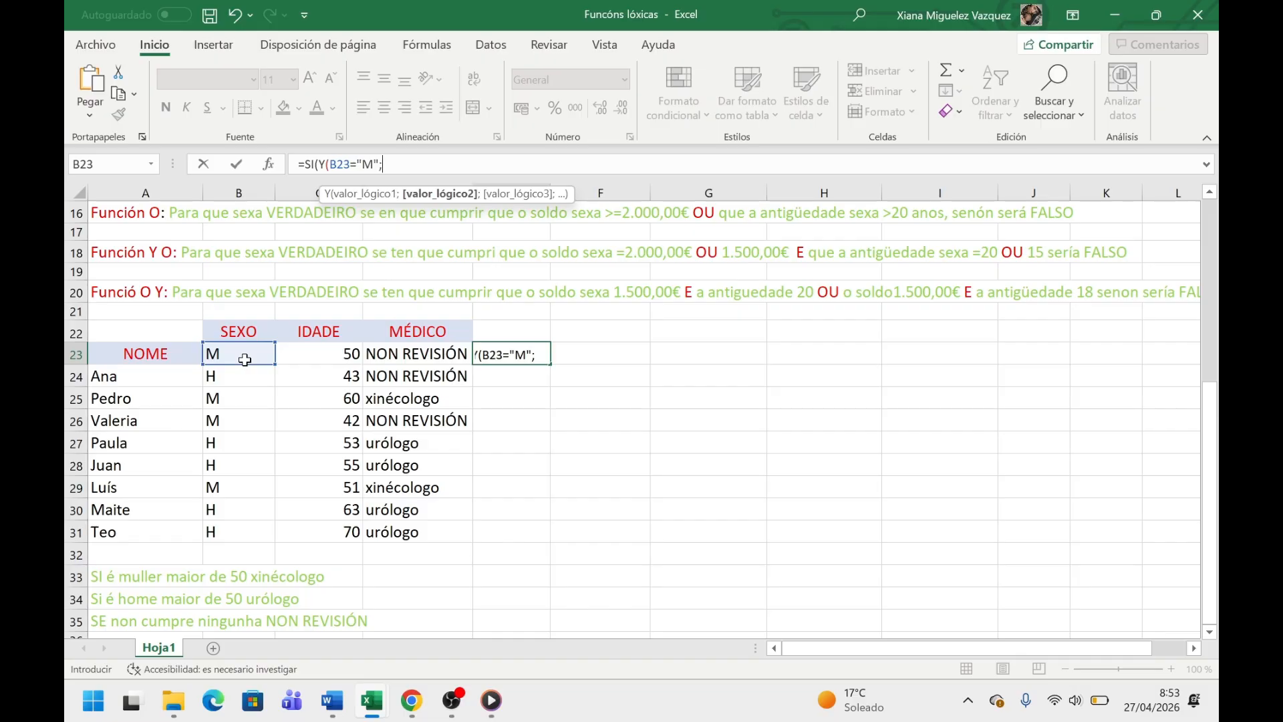
Add C23=50 as the second condition and close the Y function.
left_click(345, 352)
type("=")
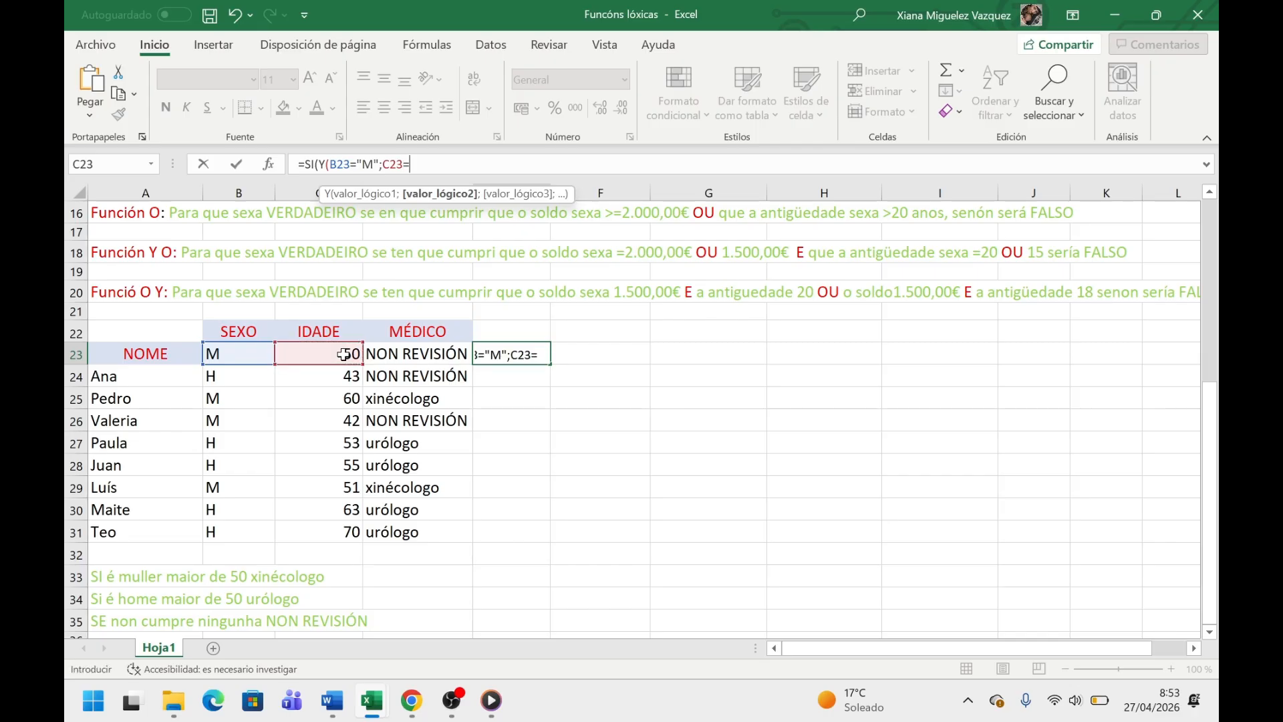
type("50)")
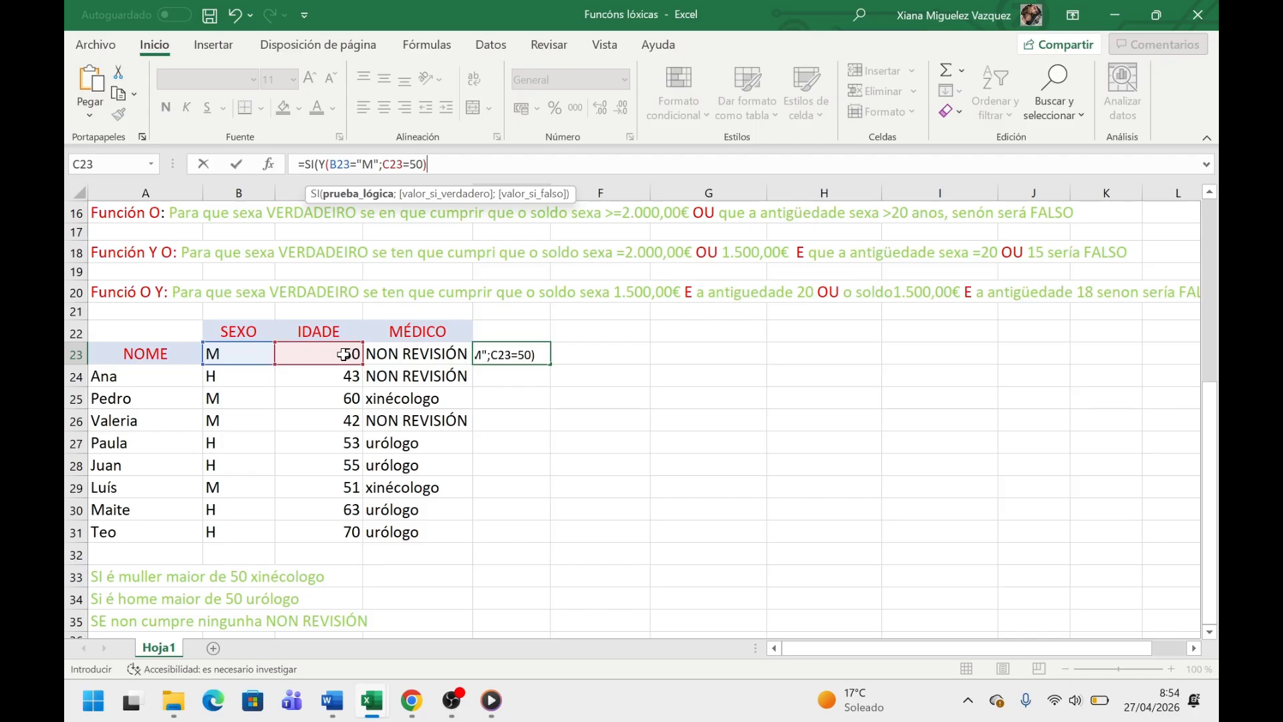
Enter "xinécologo" as the SI function's value if true, followed by a semicolon.
type(";")
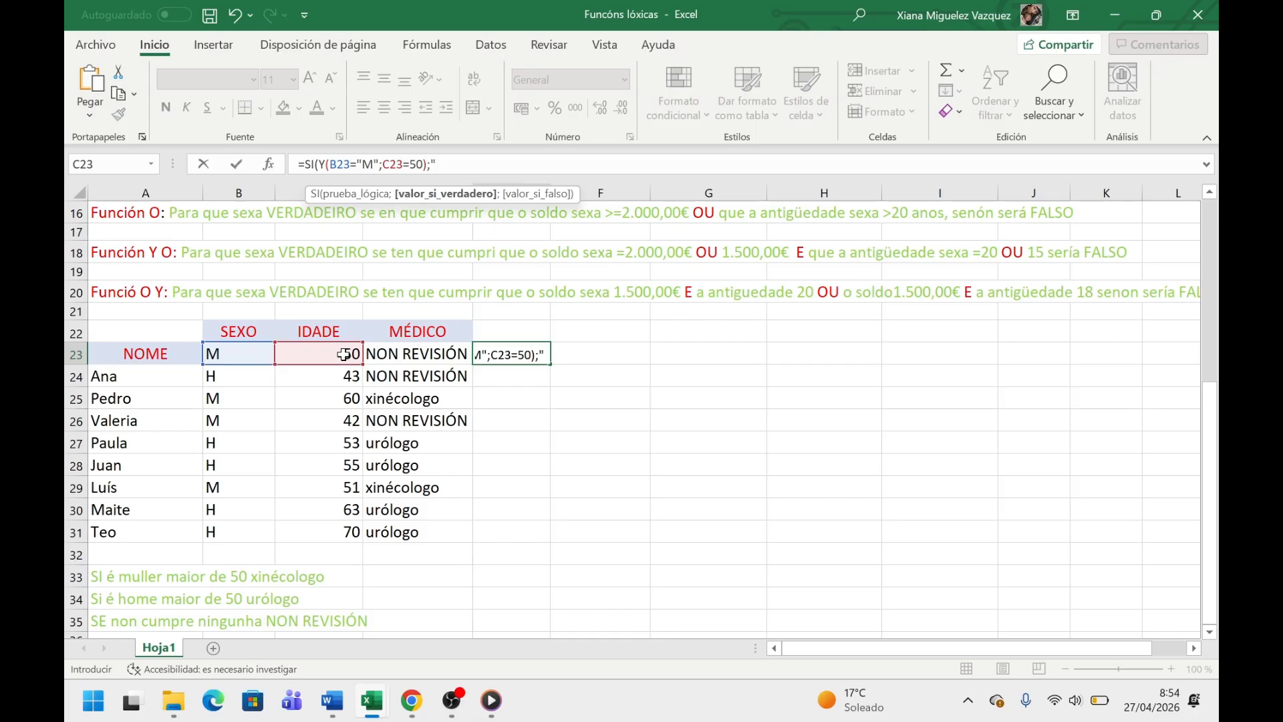
type("nécologo\"")
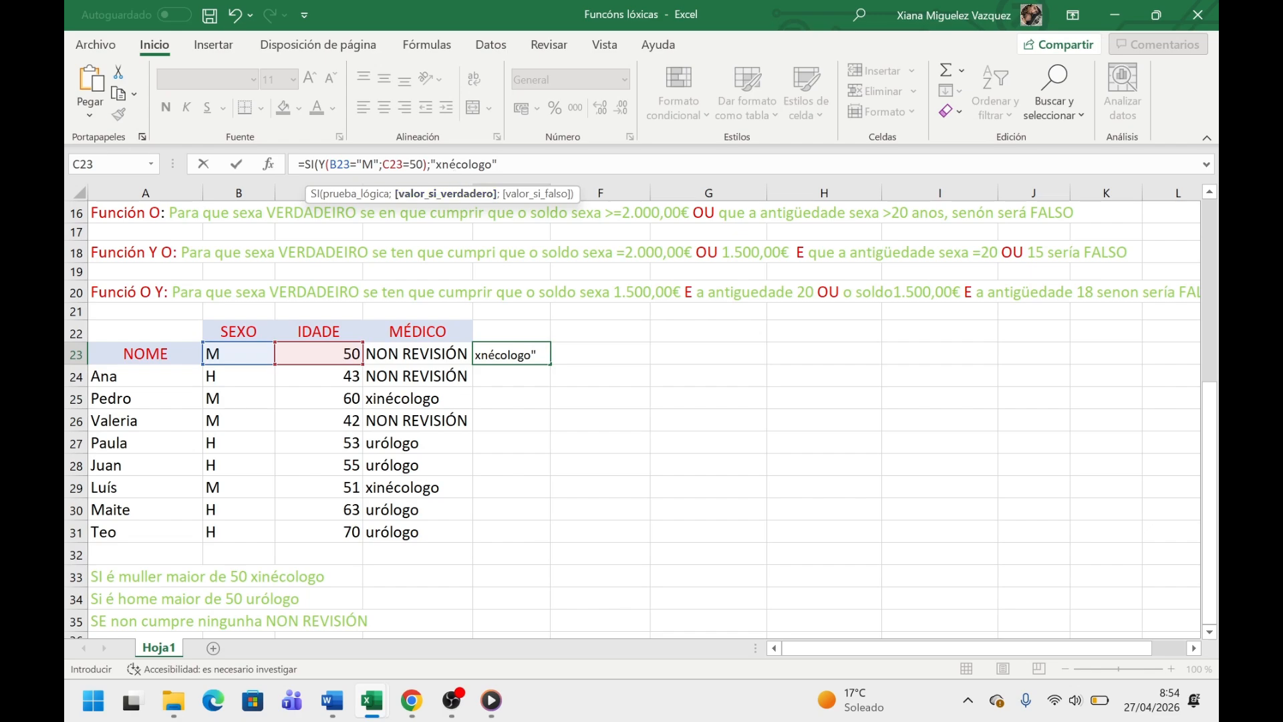
left_click(442, 165)
type("i")
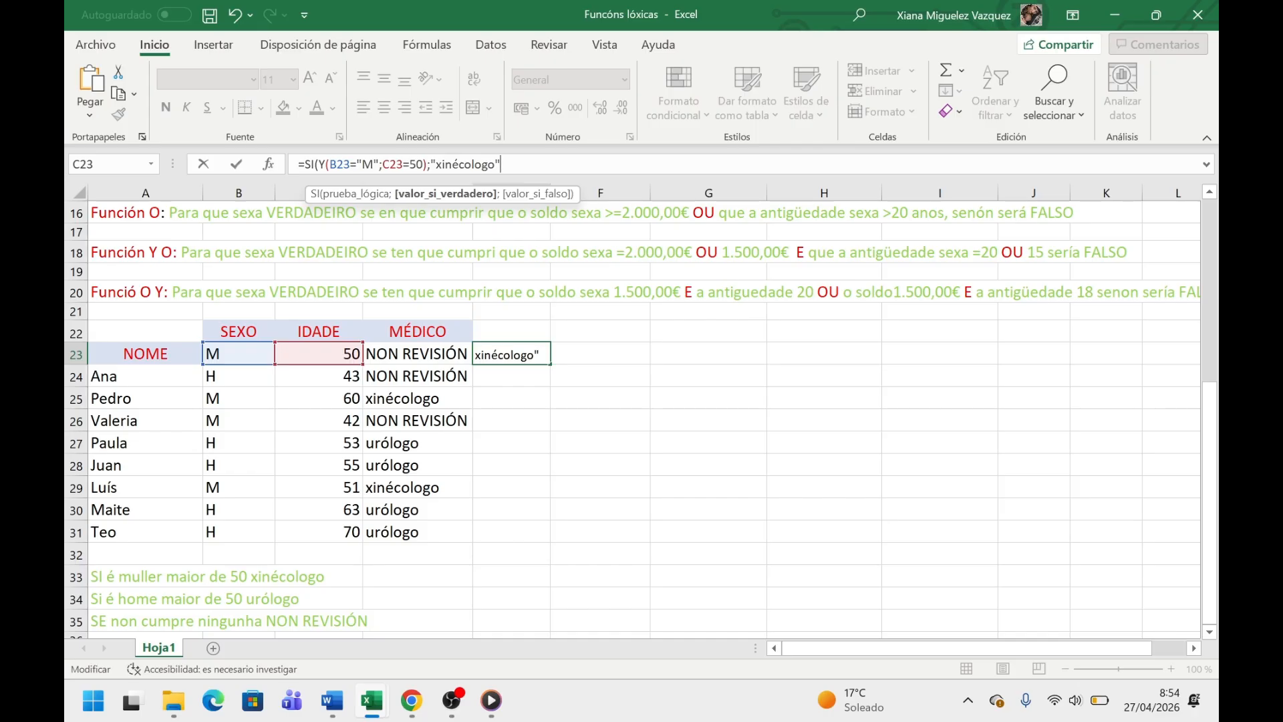
type(";")
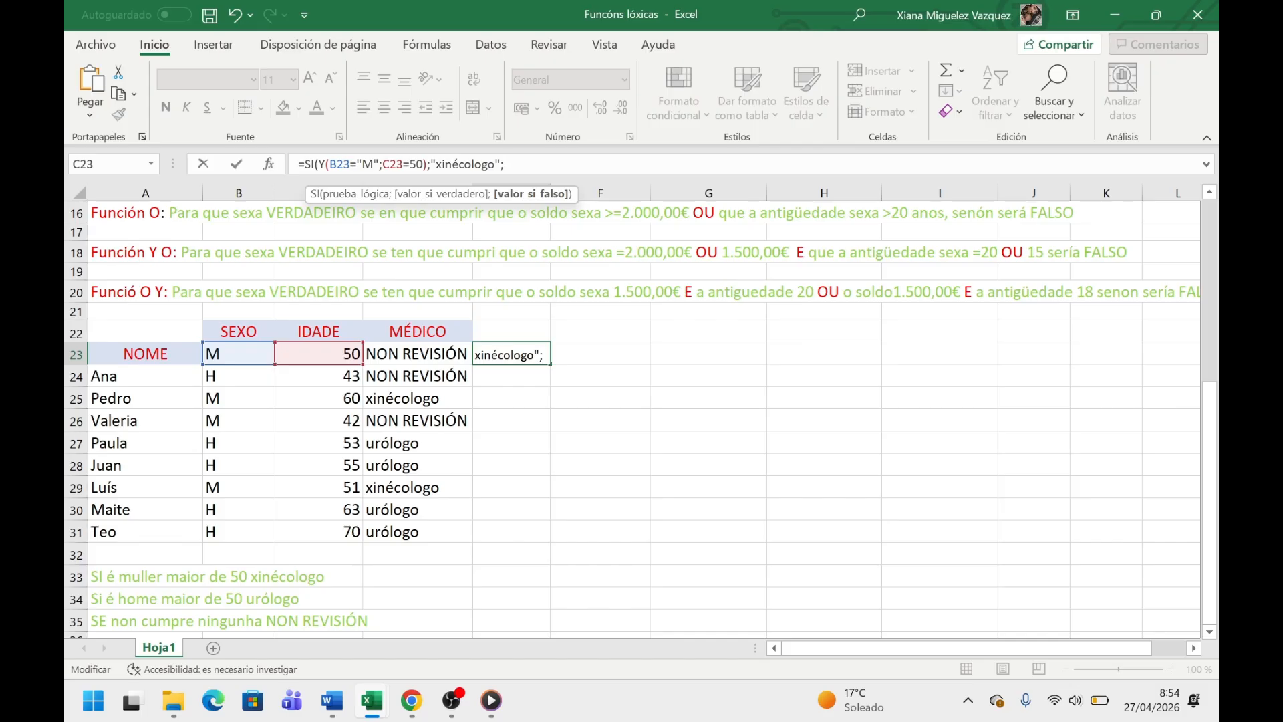
Nest a second SI as the value if false, with a Y test of B23="H" and C23>50.
type("SI")
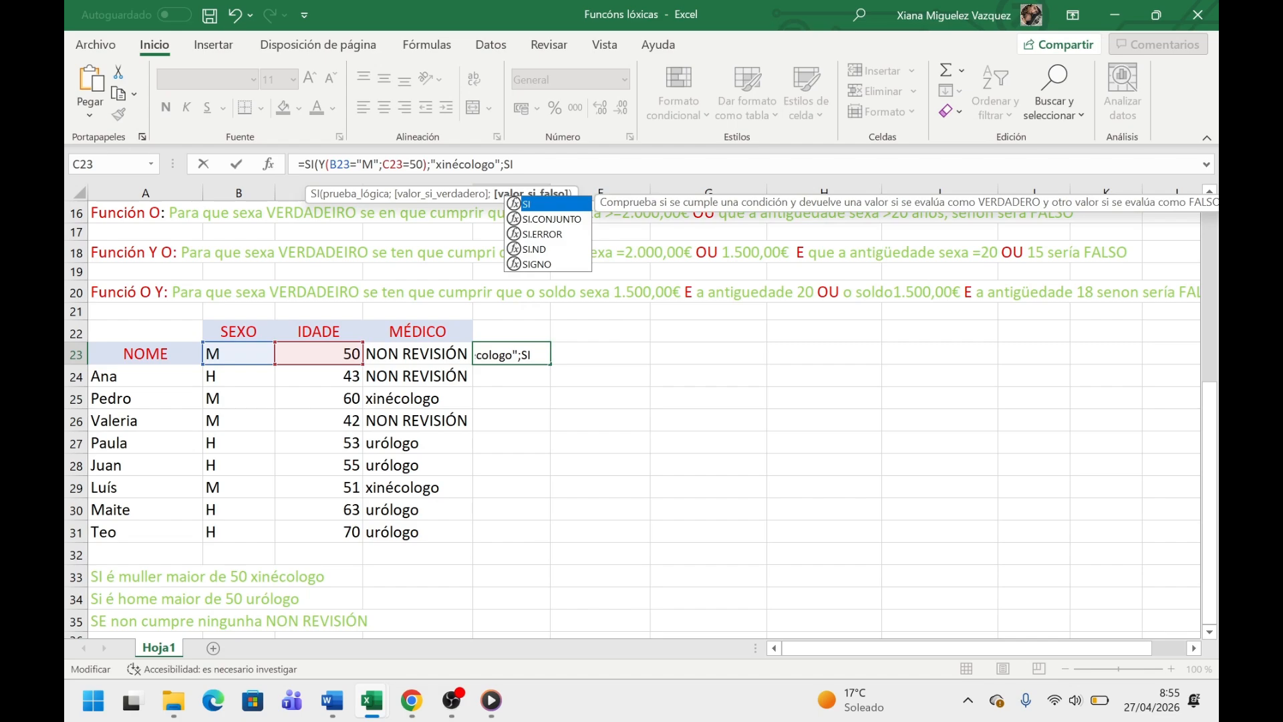
type("(")
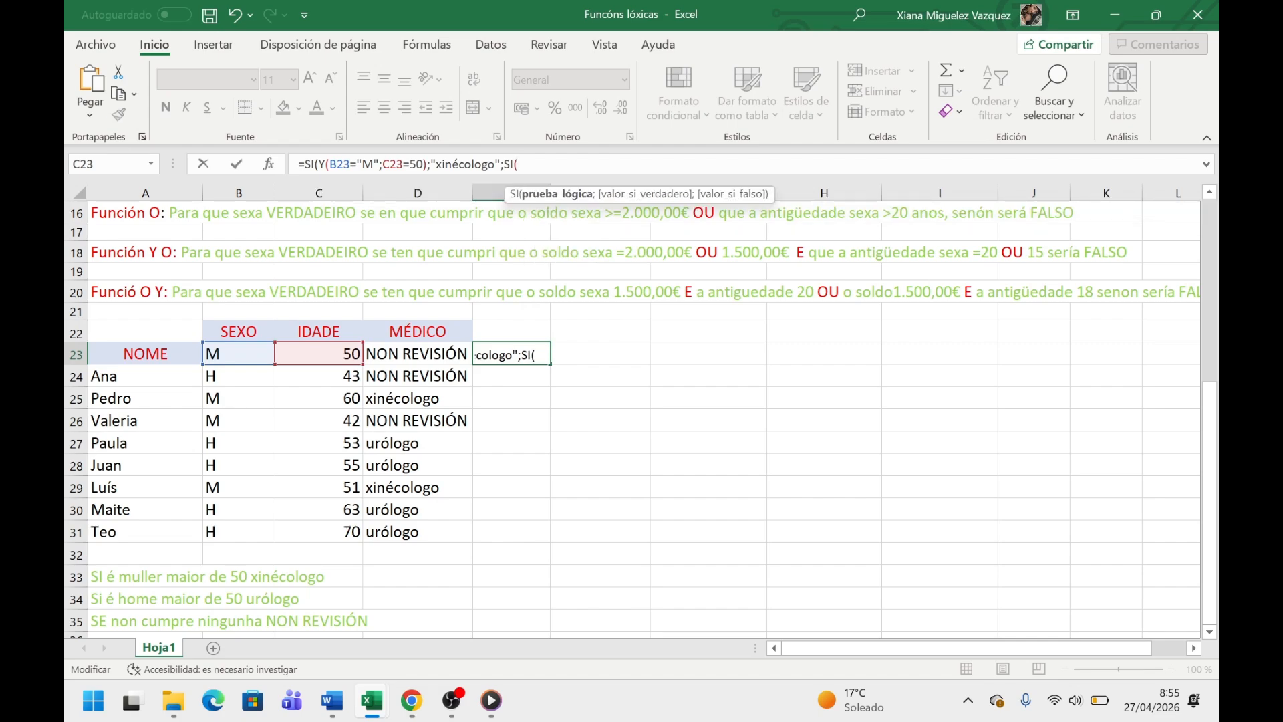
type("Y")
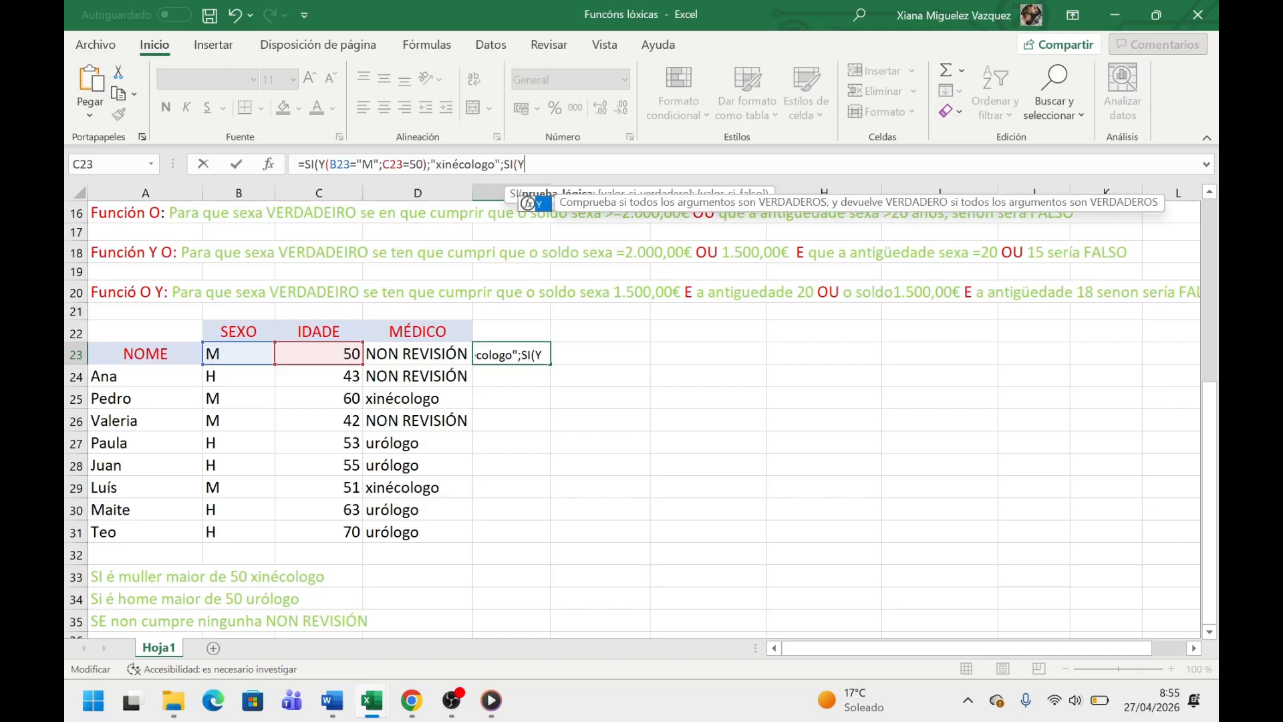
type("(")
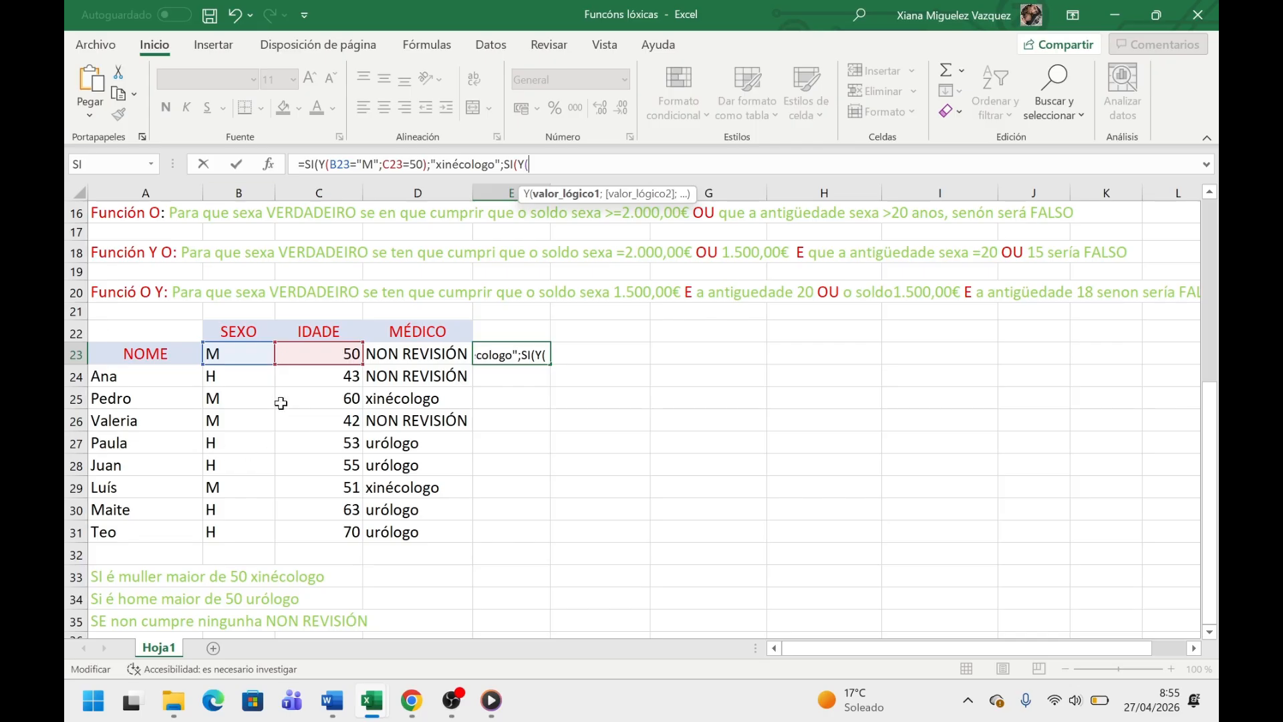
left_click(230, 346)
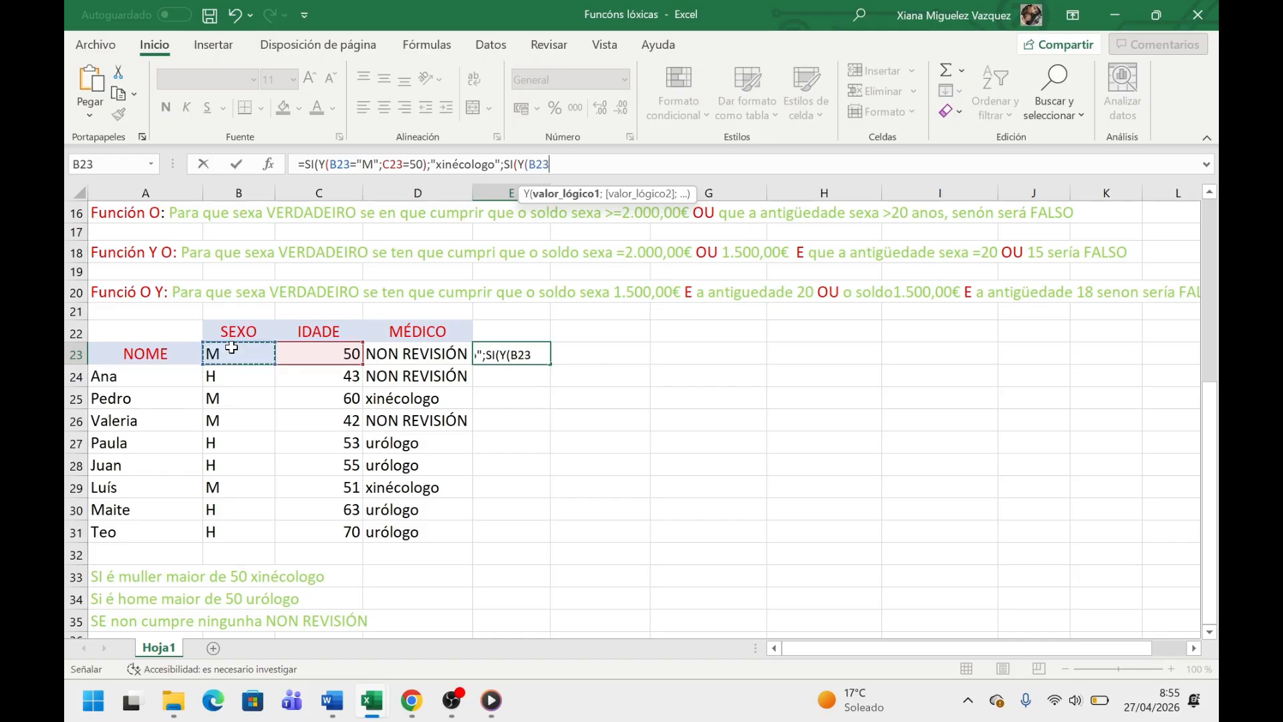
type("=\"H")
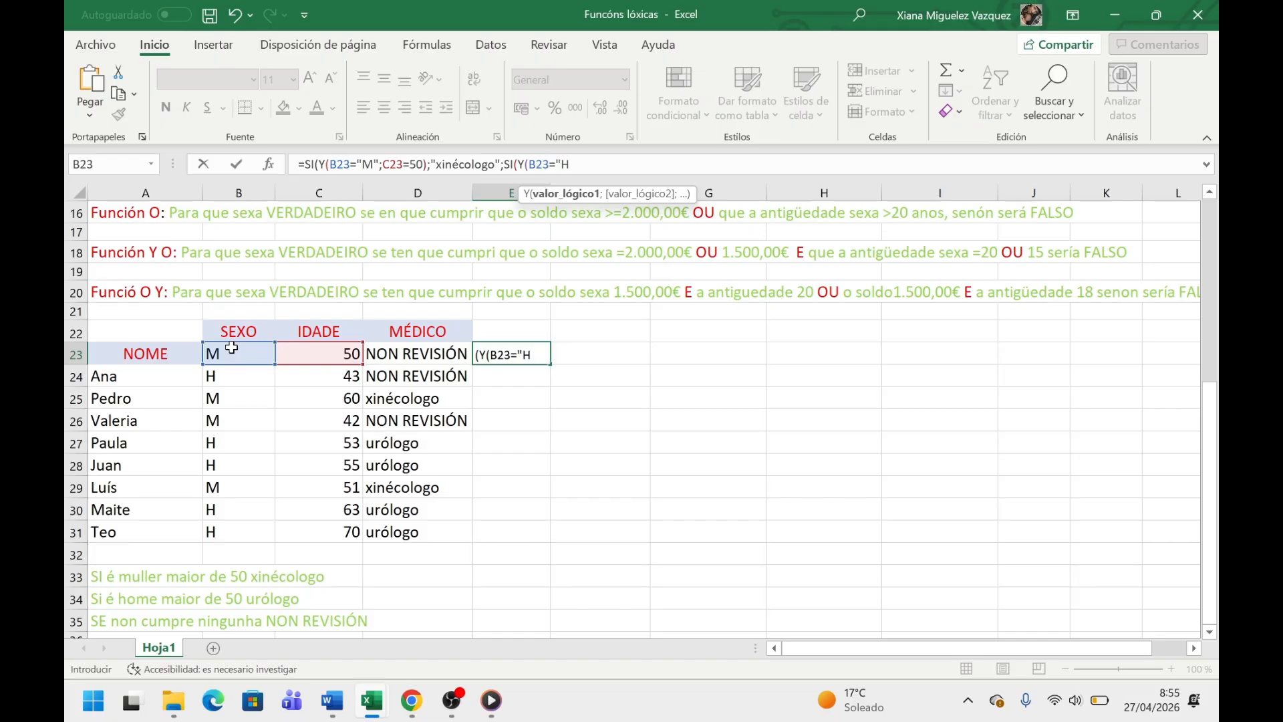
type("\";")
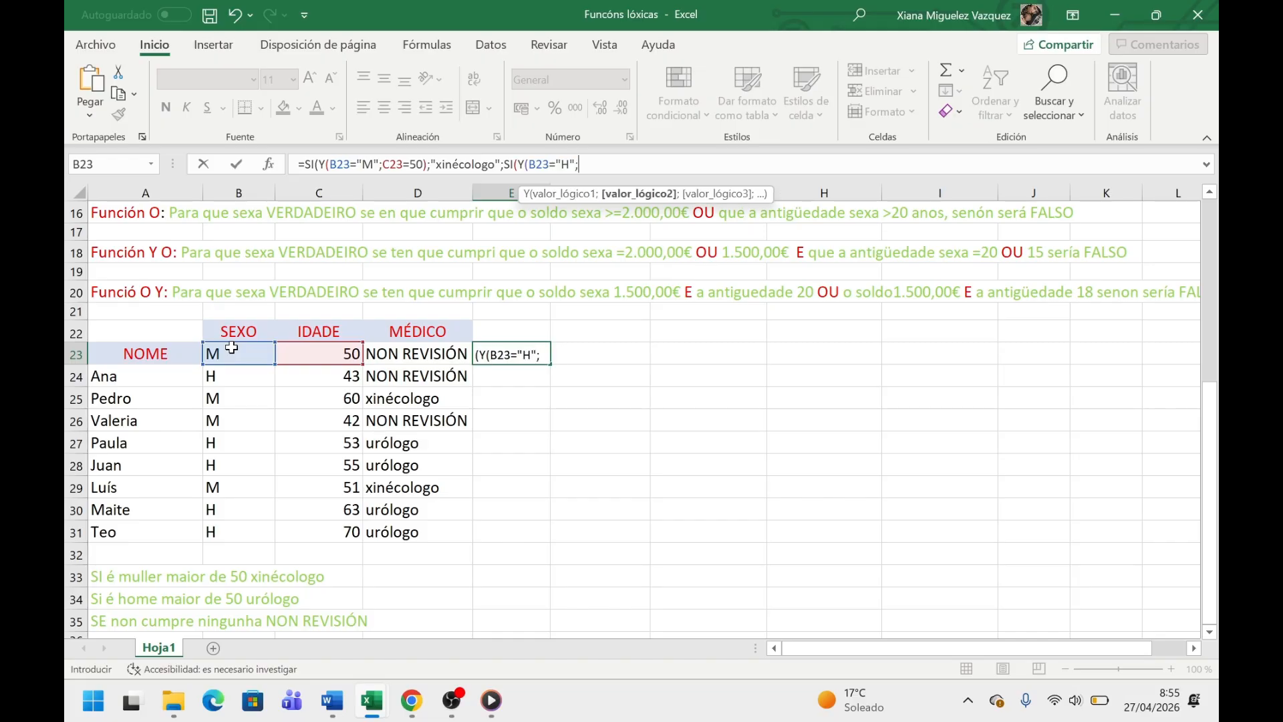
left_click(343, 357)
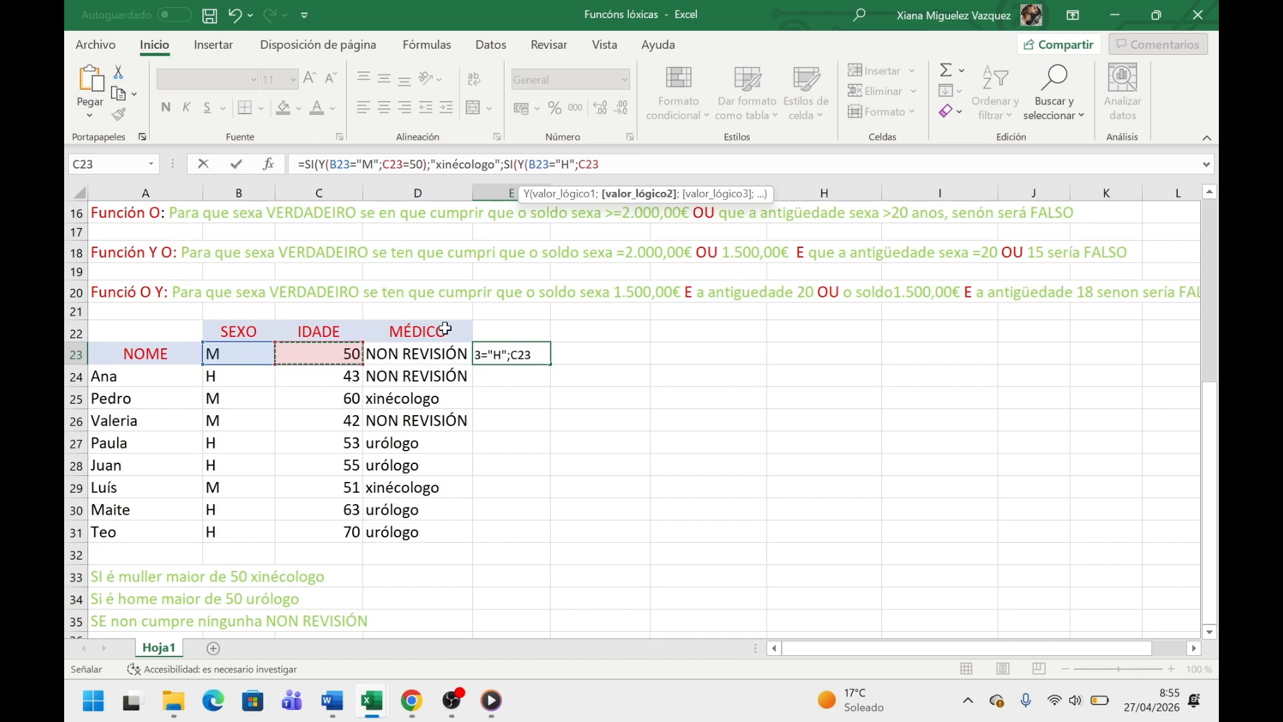
type(">50")
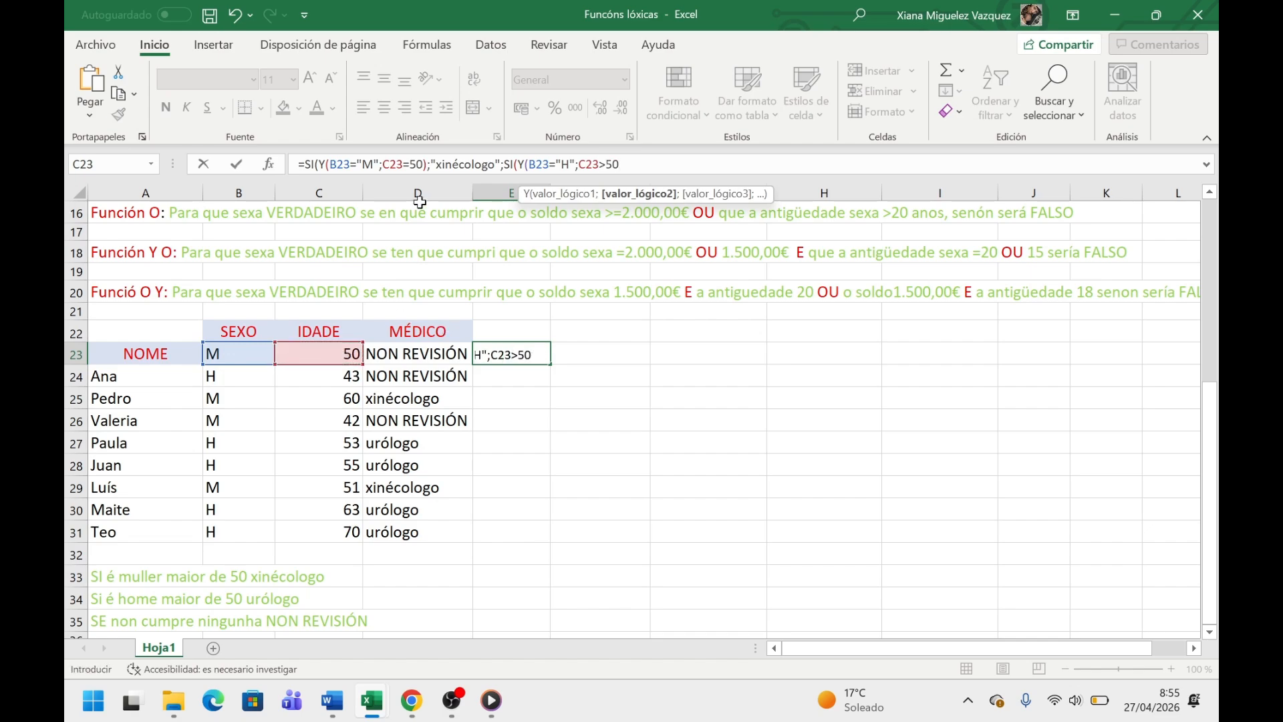
type(")")
Correct the age comparison in the first Y condition to C23>50 and return to the formula's end.
left_click(409, 163)
key("BackSpace")
type(">")
left_click(623, 165)
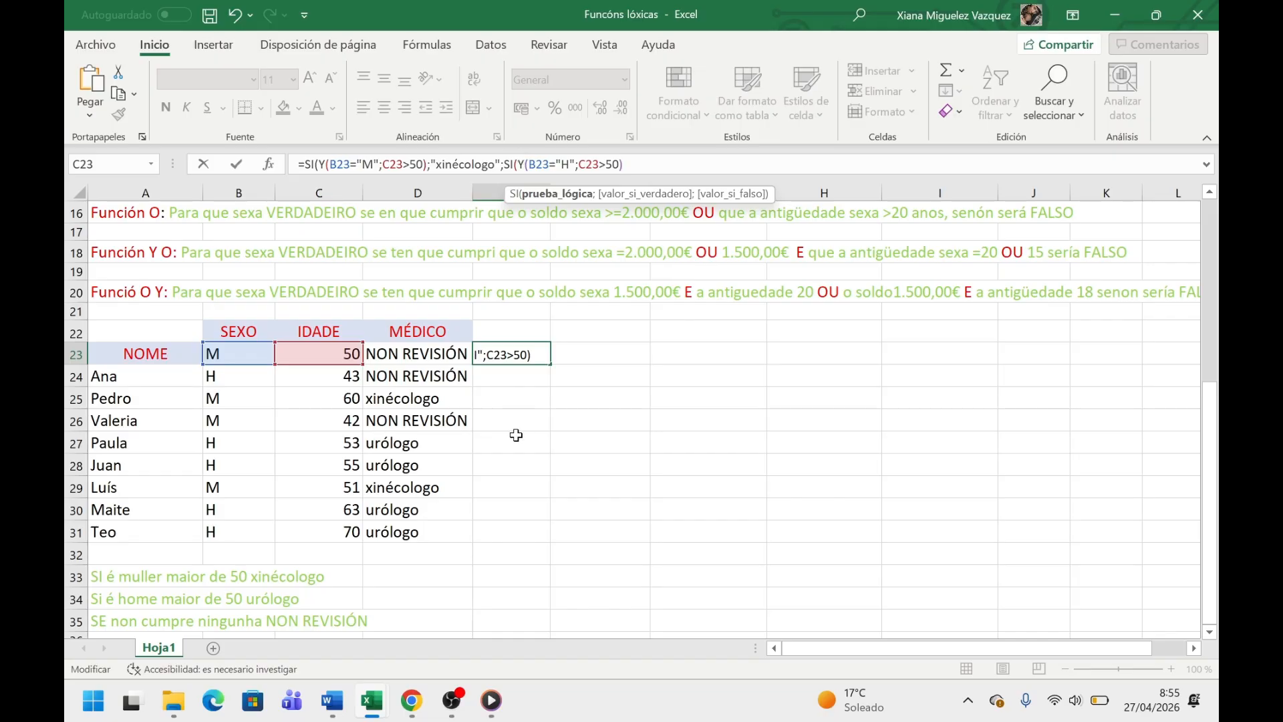
Append "urólogo" and "NON REVISIÓN" with a closing parenthesis, and try to enter the formula.
type("\"")
type("urólog")
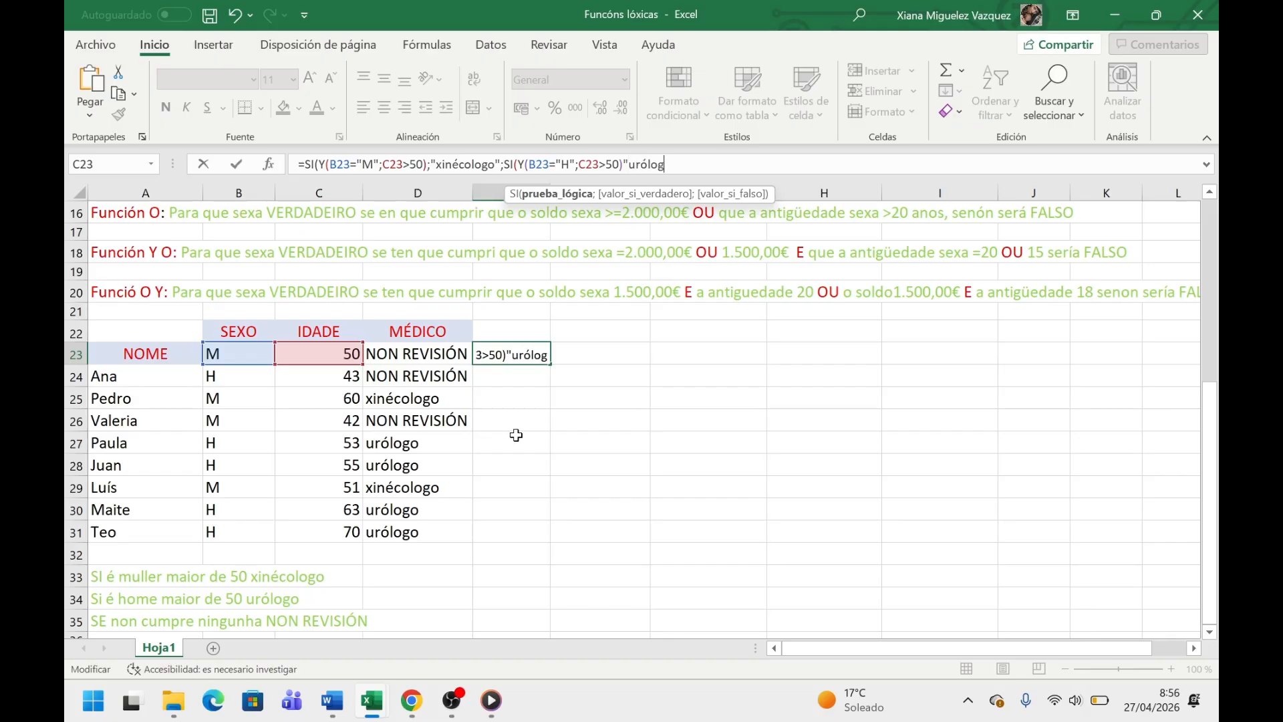
type("o\"")
type("\"NON RE")
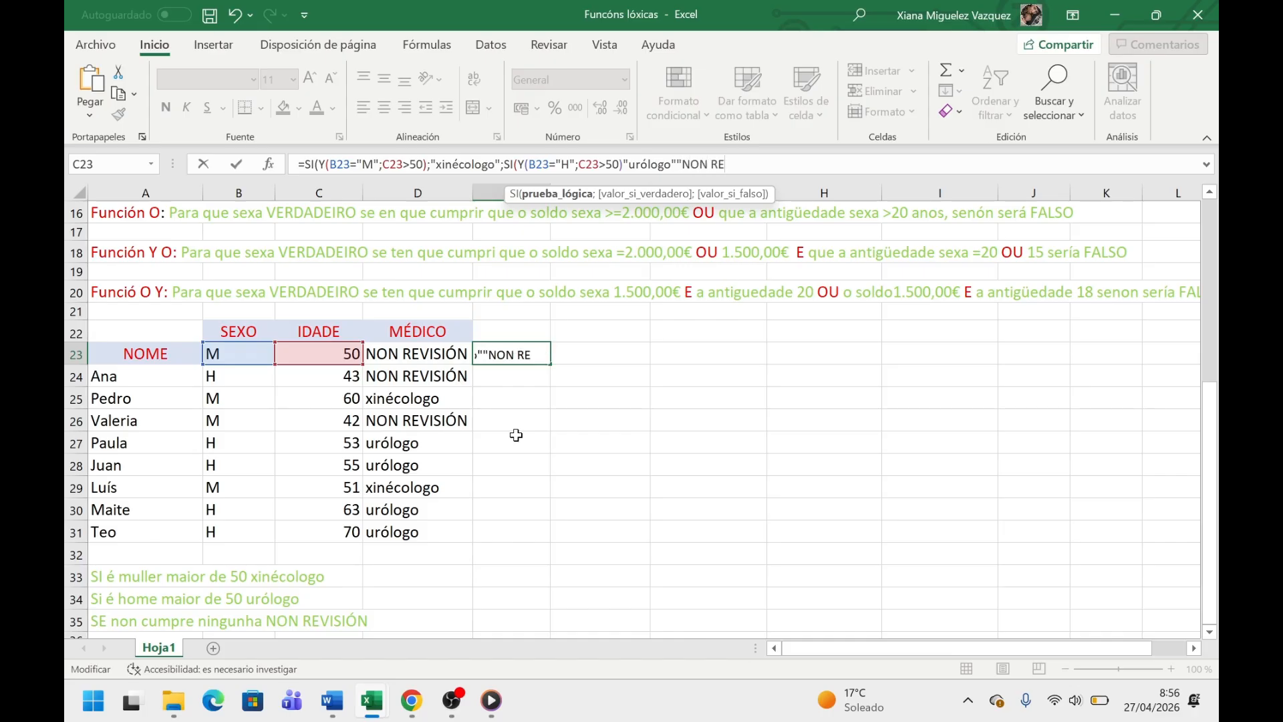
type("VISIÓN\"")
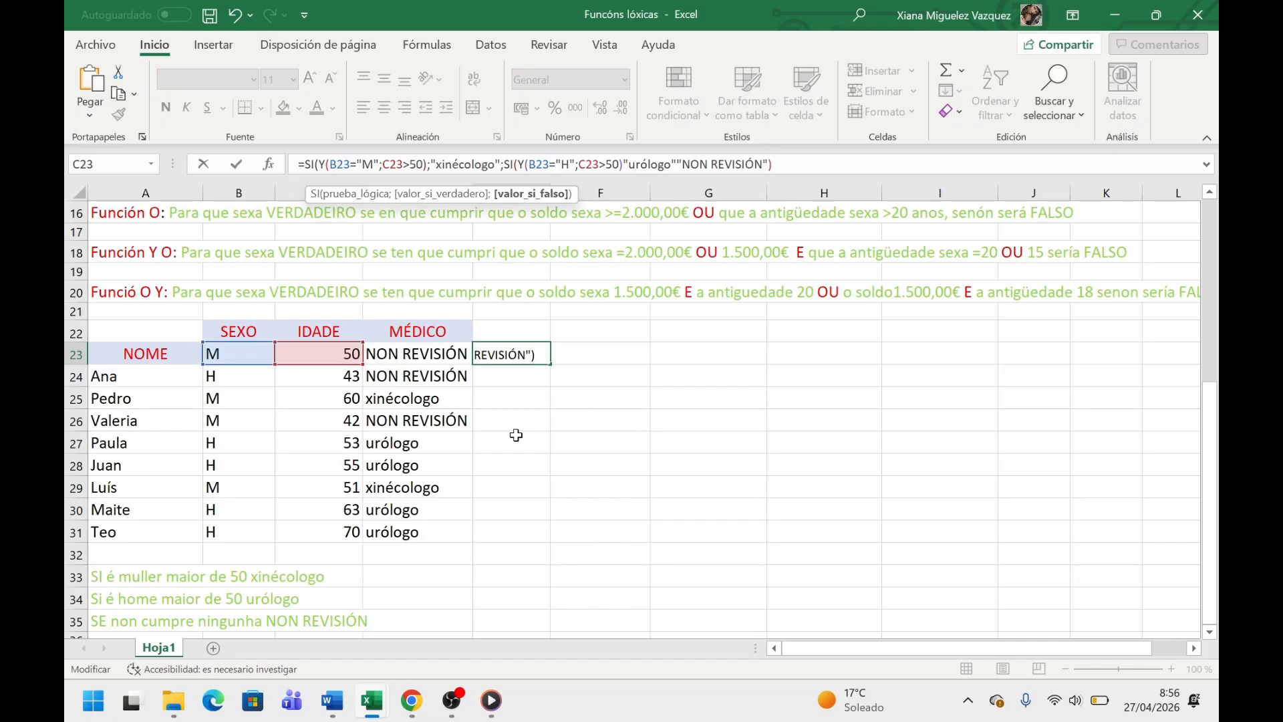
key("Return")
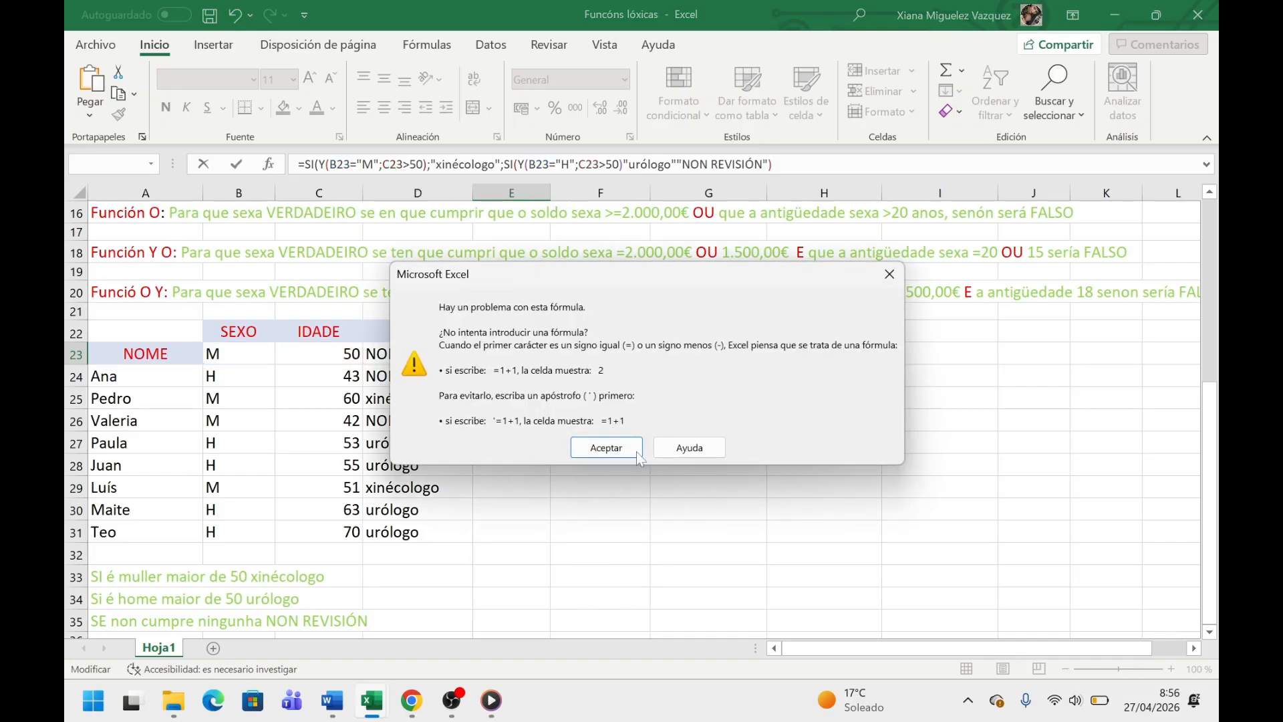
left_click(606, 448)
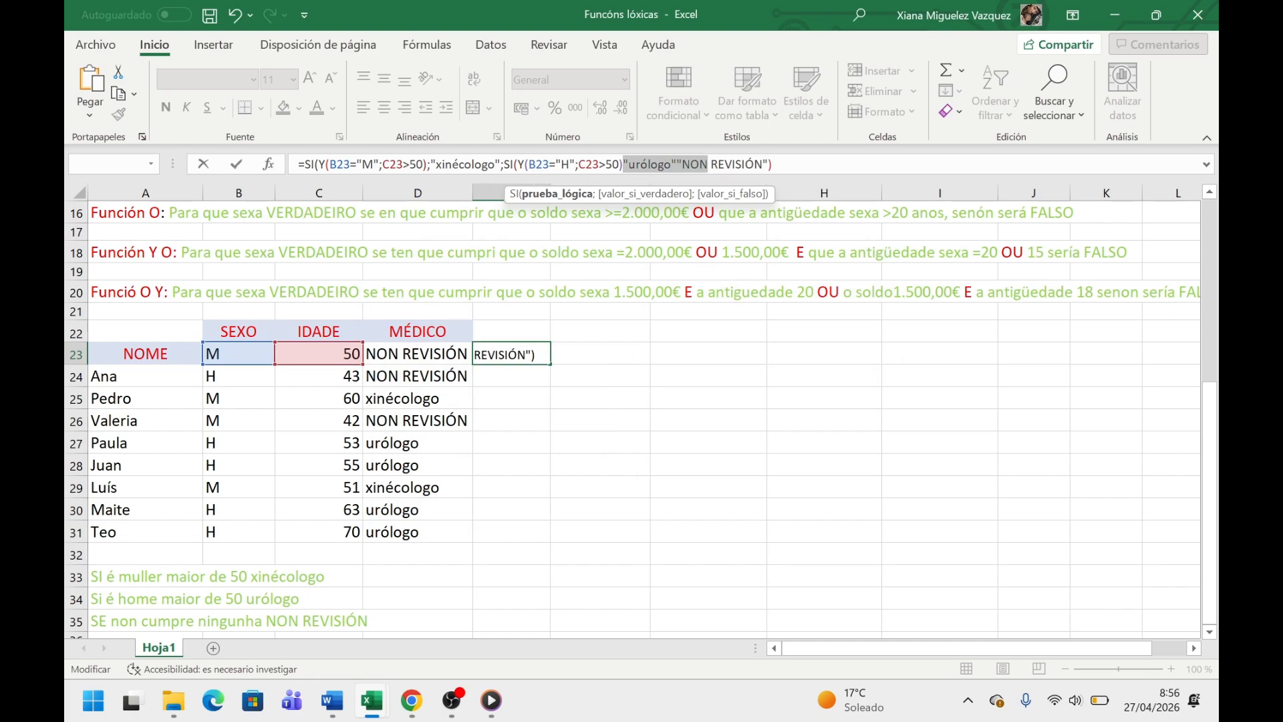
Insert a semicolon between "urólogo" and "NON REVISIÓN" and try to enter the formula again.
left_click(500, 165)
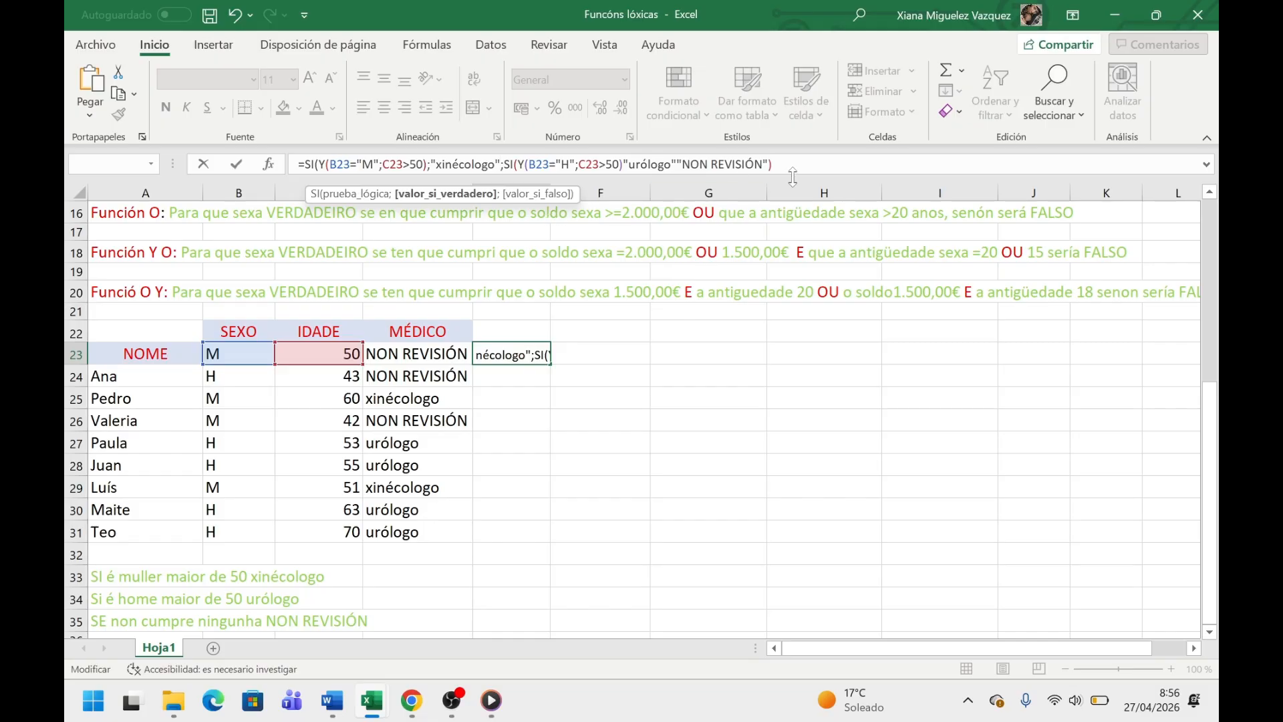
left_click(773, 165)
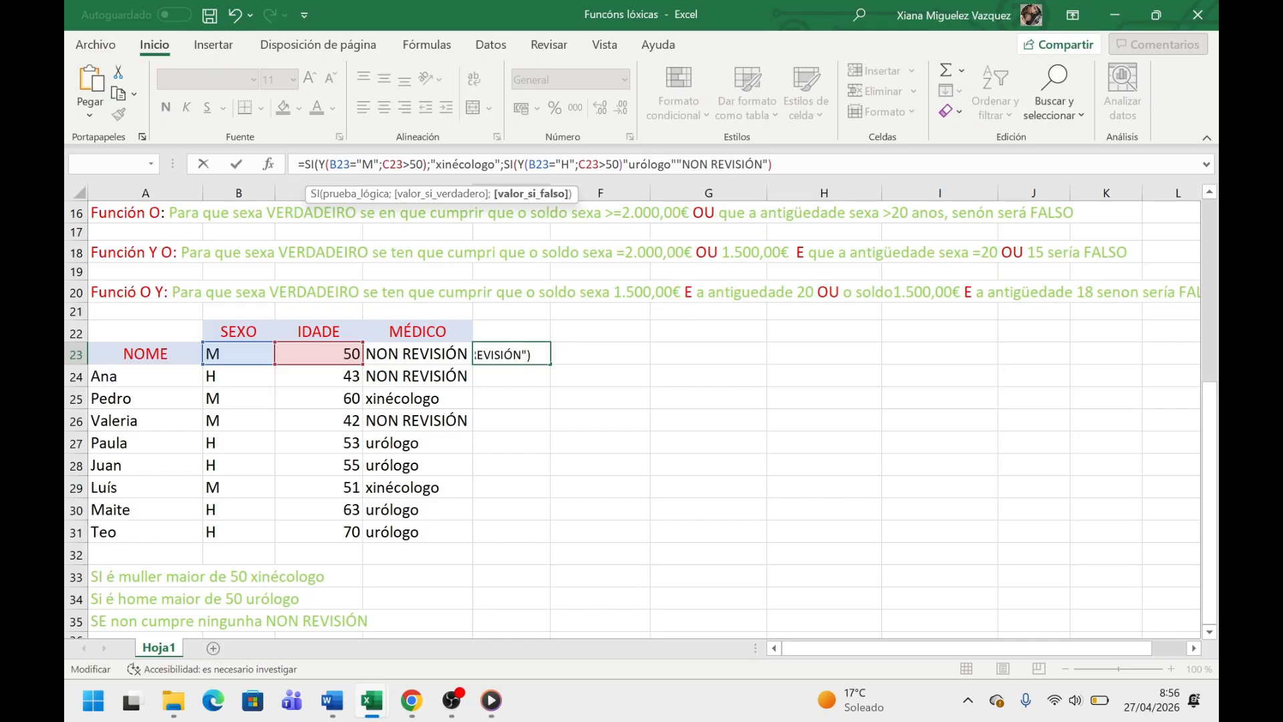
left_click(676, 163)
type(";")
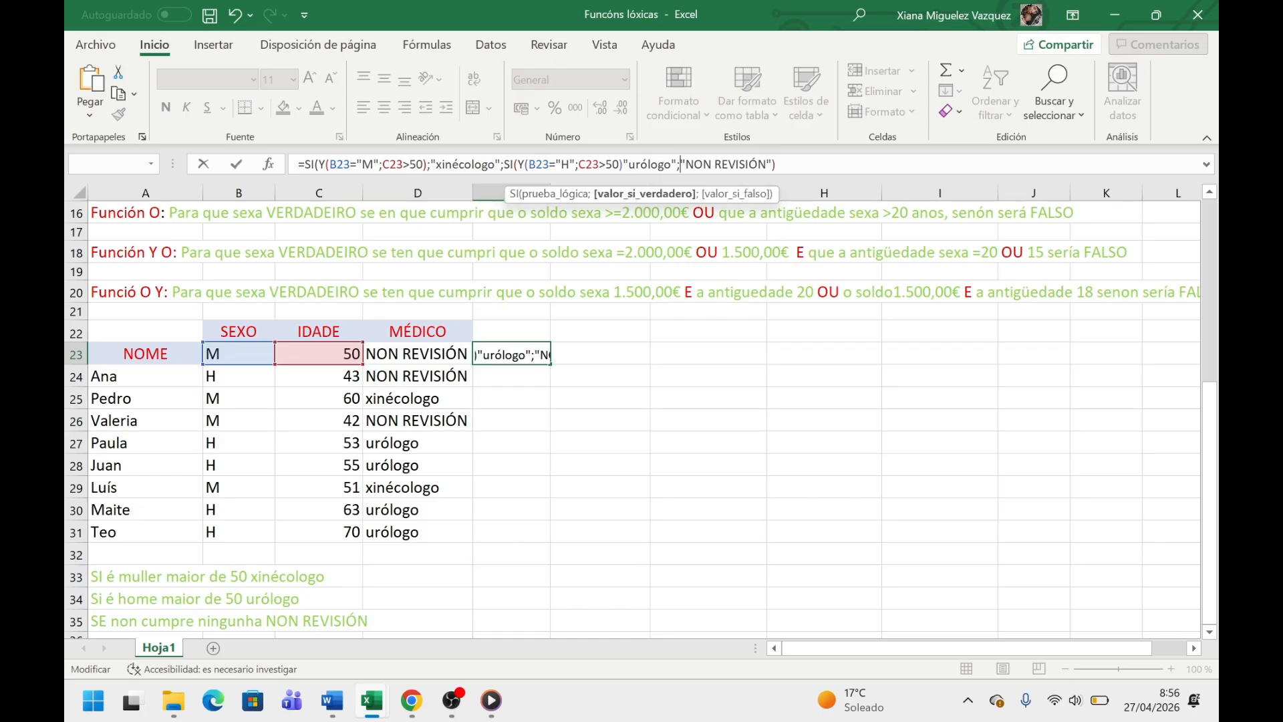
key("Return")
left_click(607, 447)
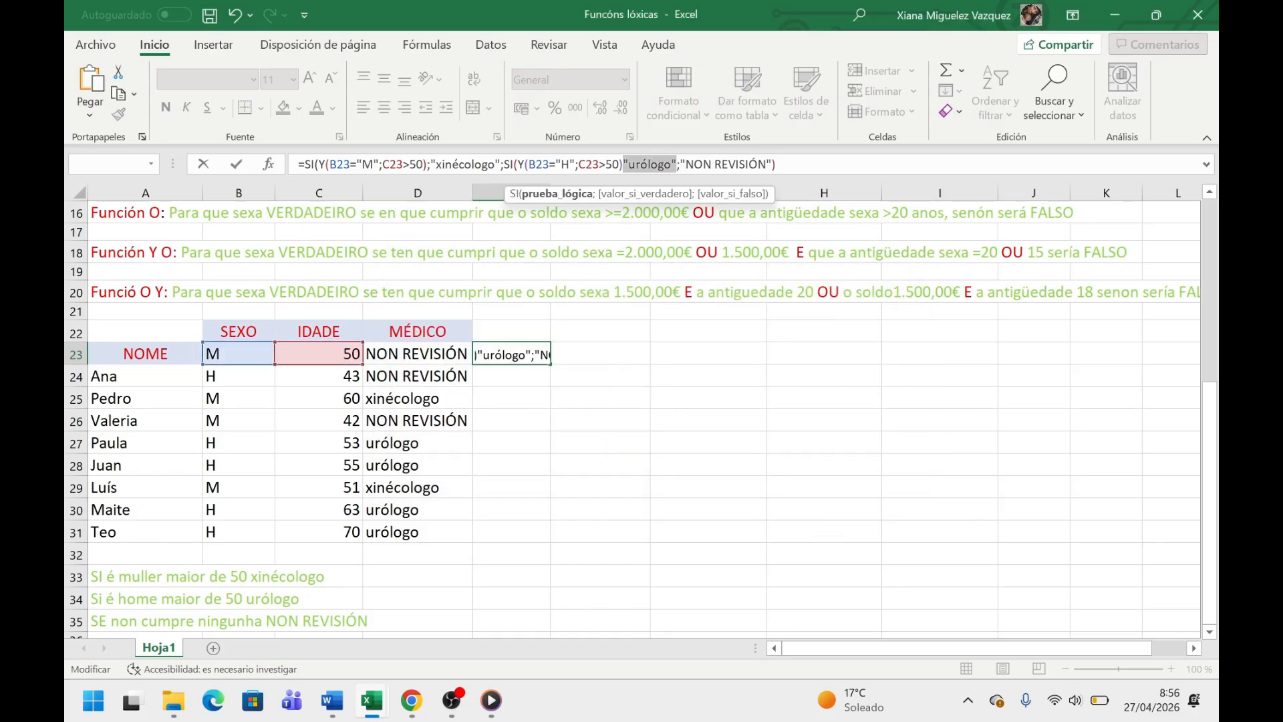
Add a second closing parenthesis at the end of the nested formula and try to enter it again.
left_click(659, 164)
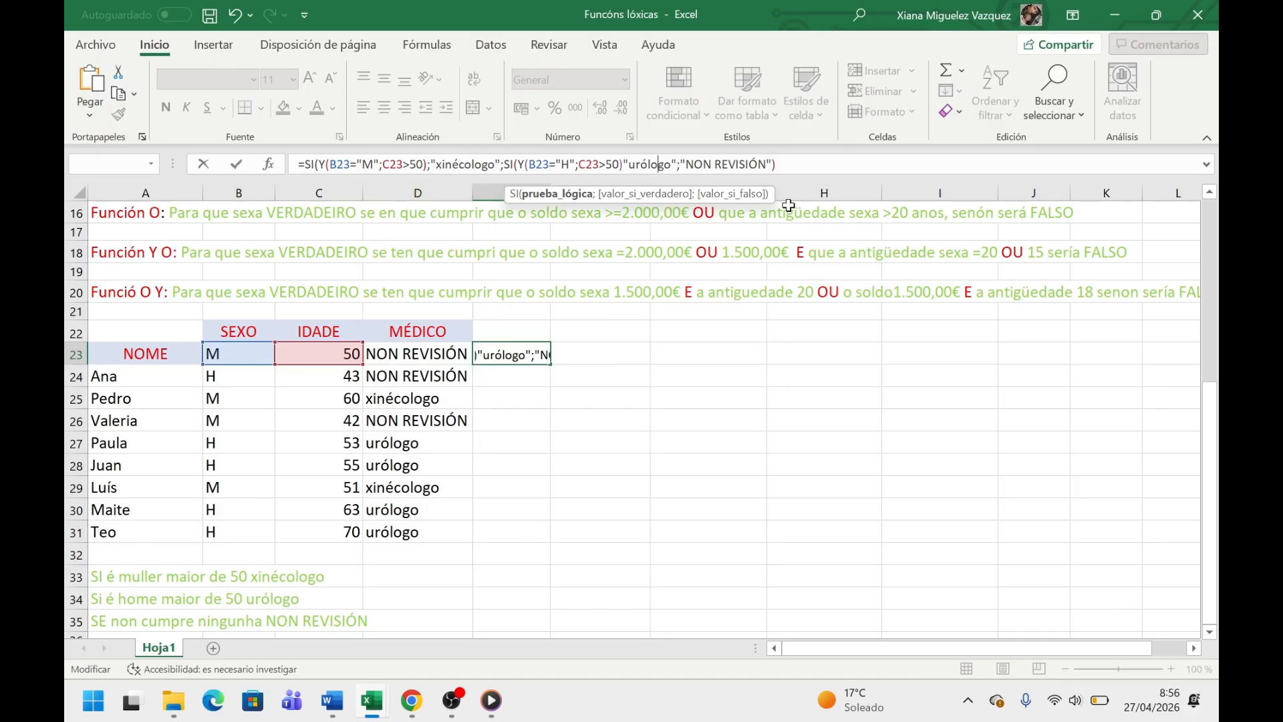
left_click(785, 165)
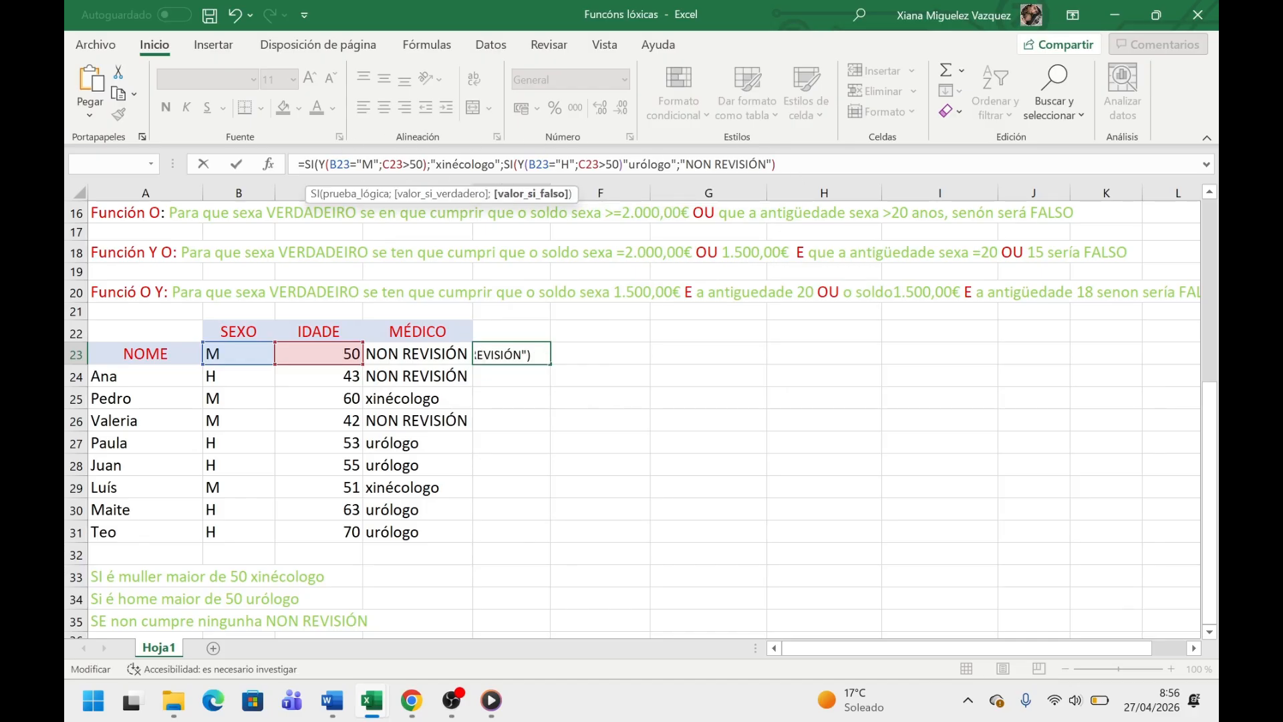
type(")")
key("Return")
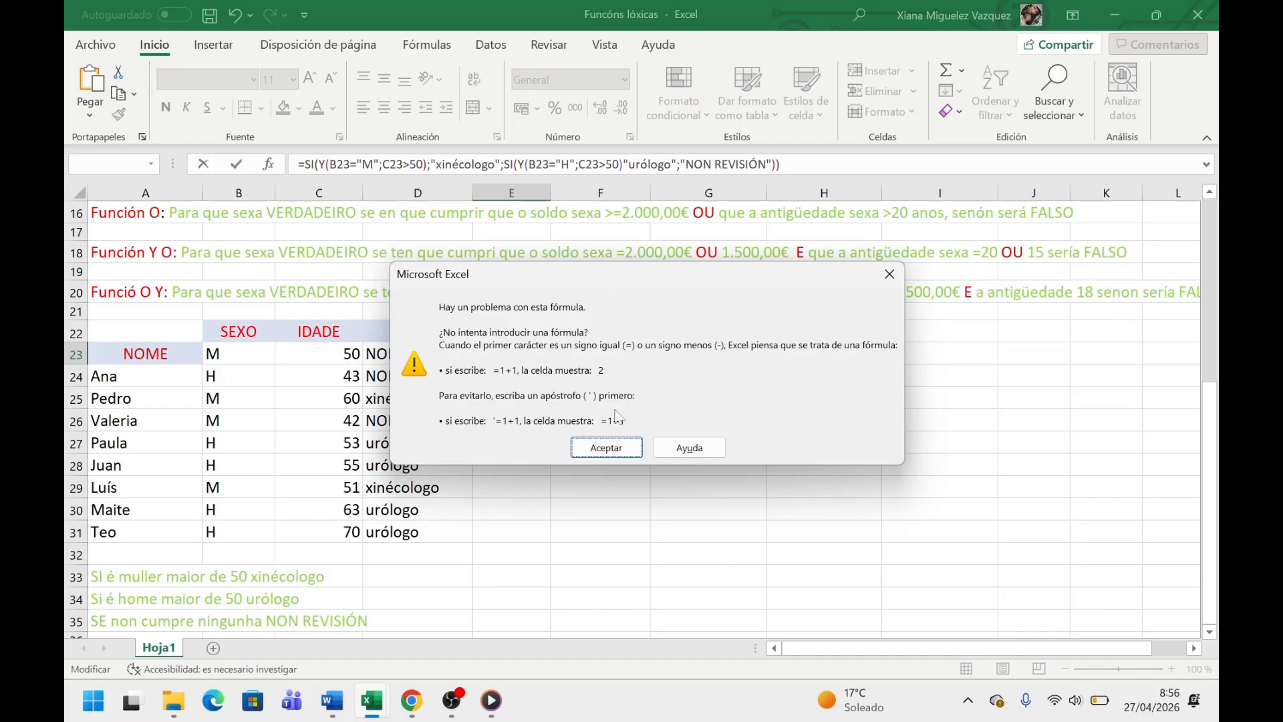
left_click(606, 447)
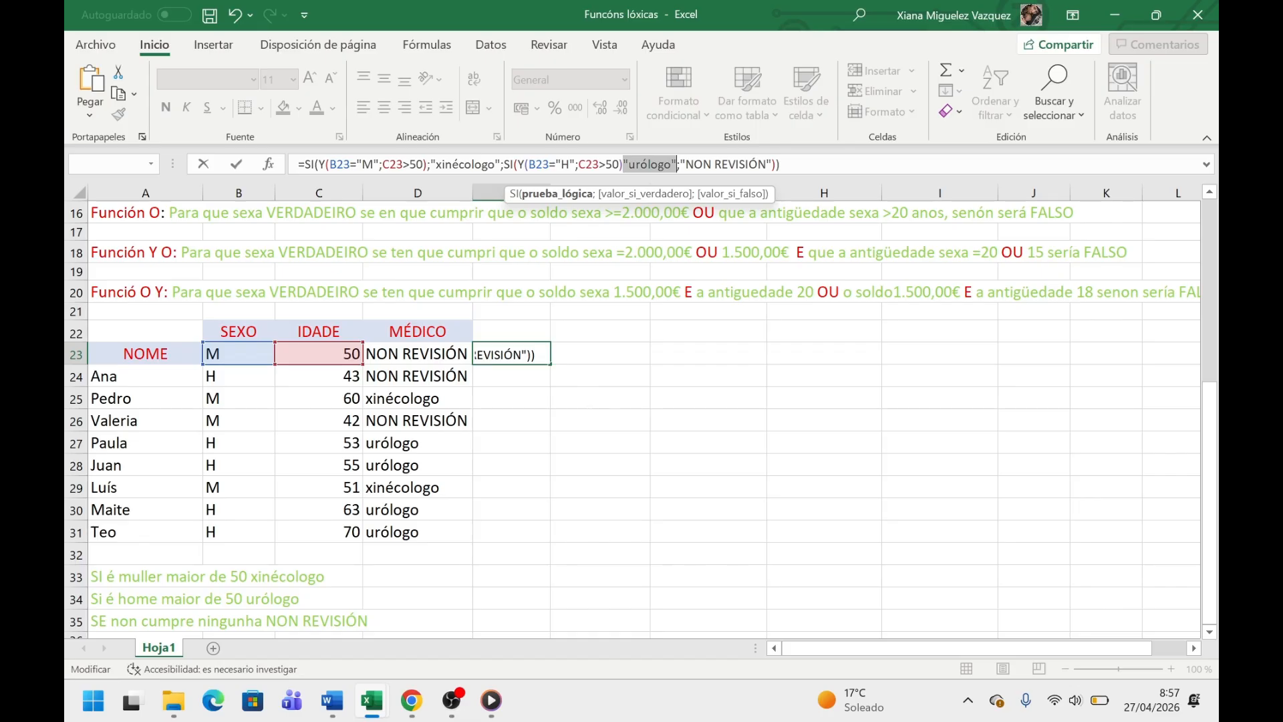
Insert the missing semicolon between the second Y test and "urólogo", enter the formula, and reselect E23.
type("m")
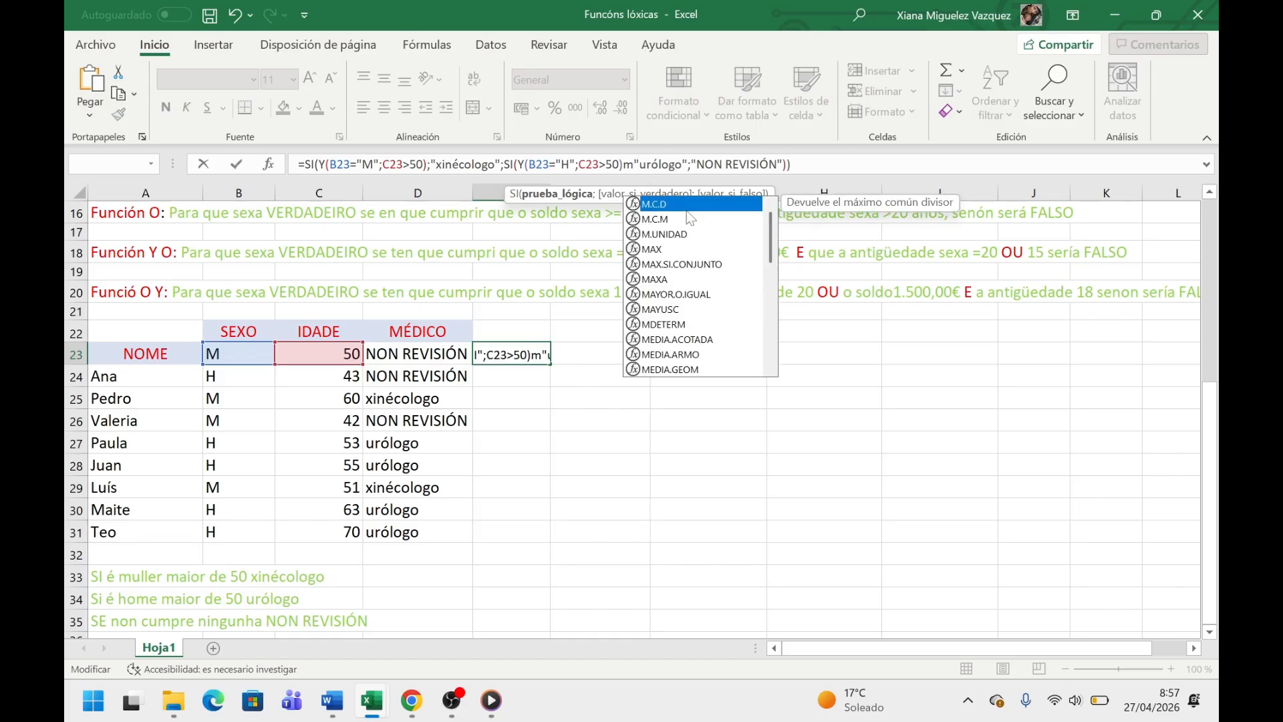
key("BackSpace")
type(";")
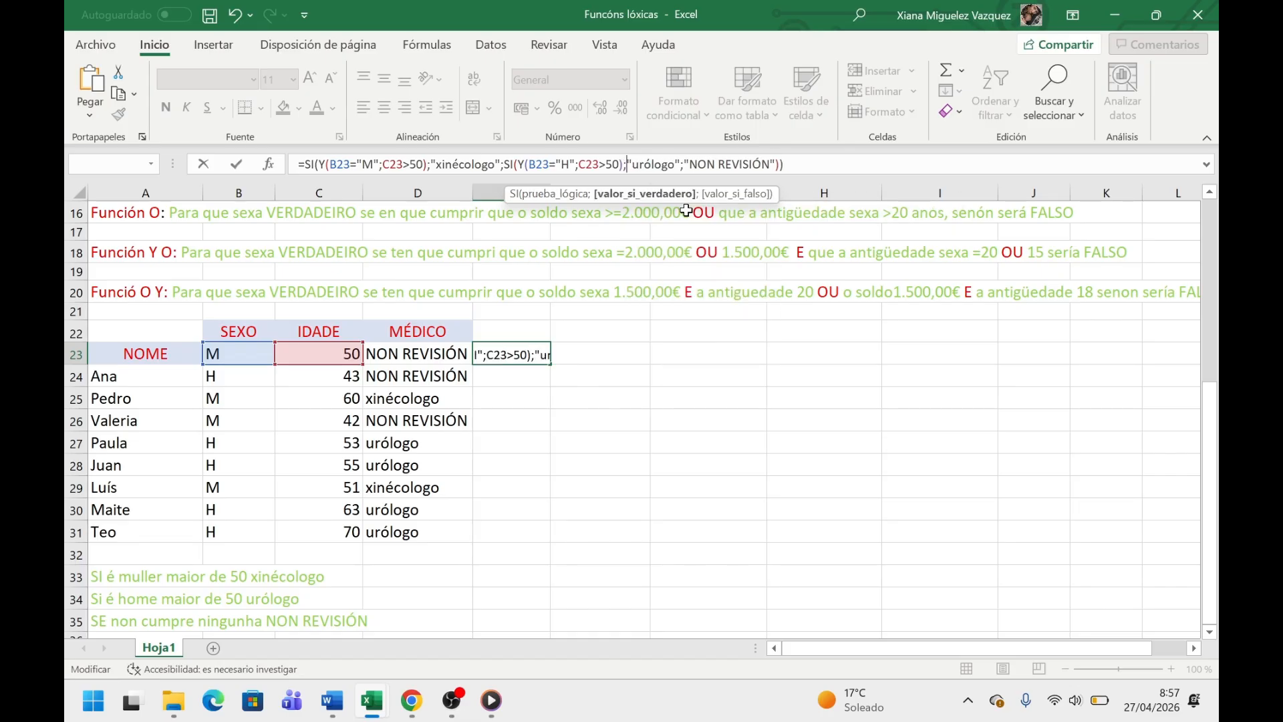
key("Return")
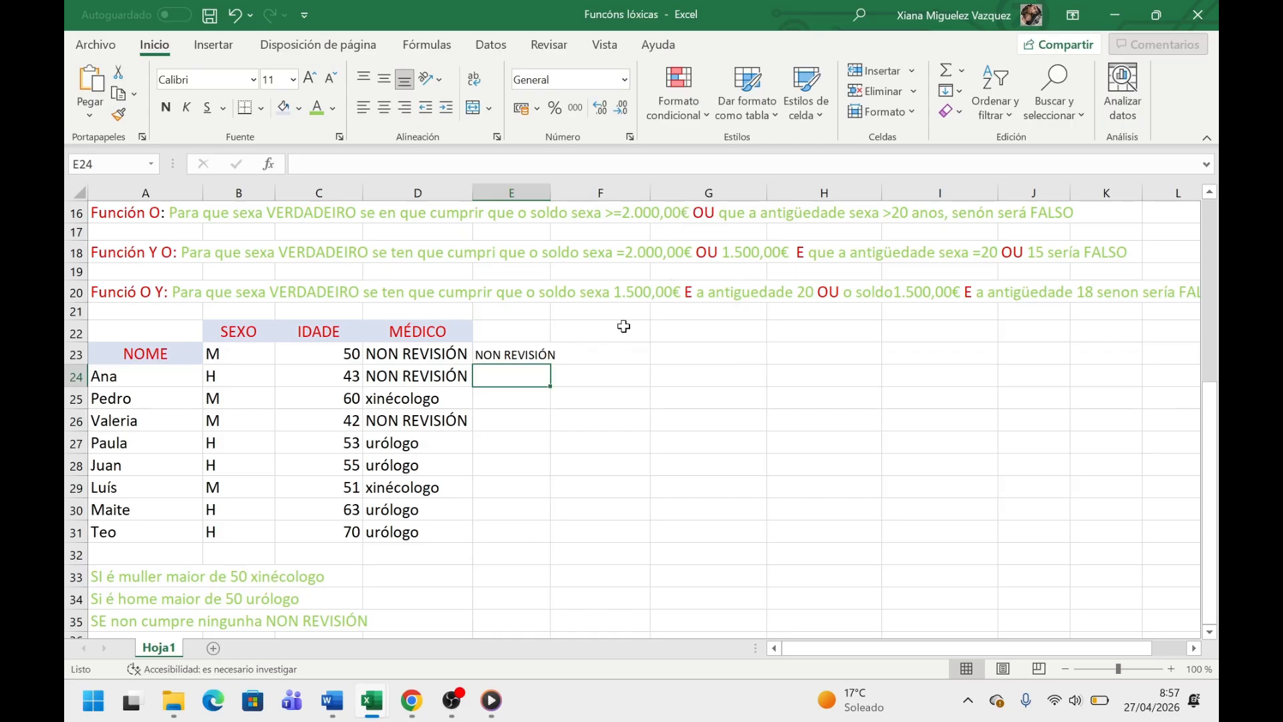
left_click(543, 356)
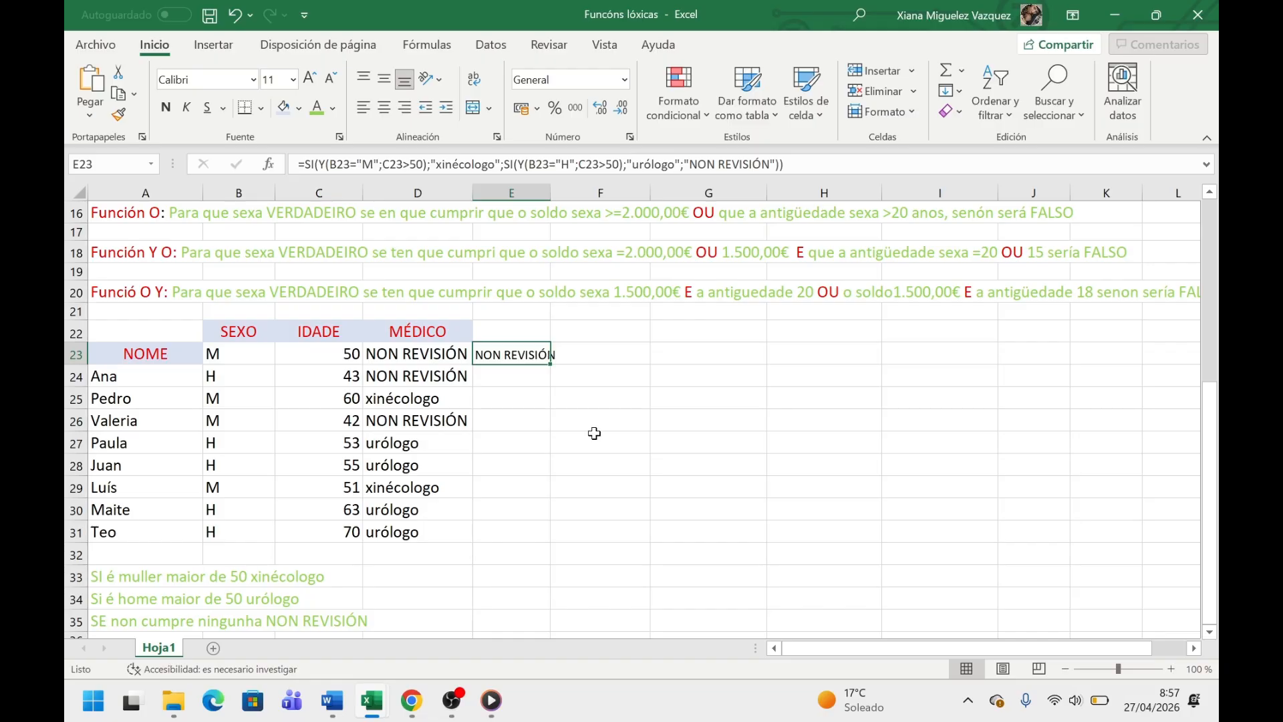
left_click(506, 711)
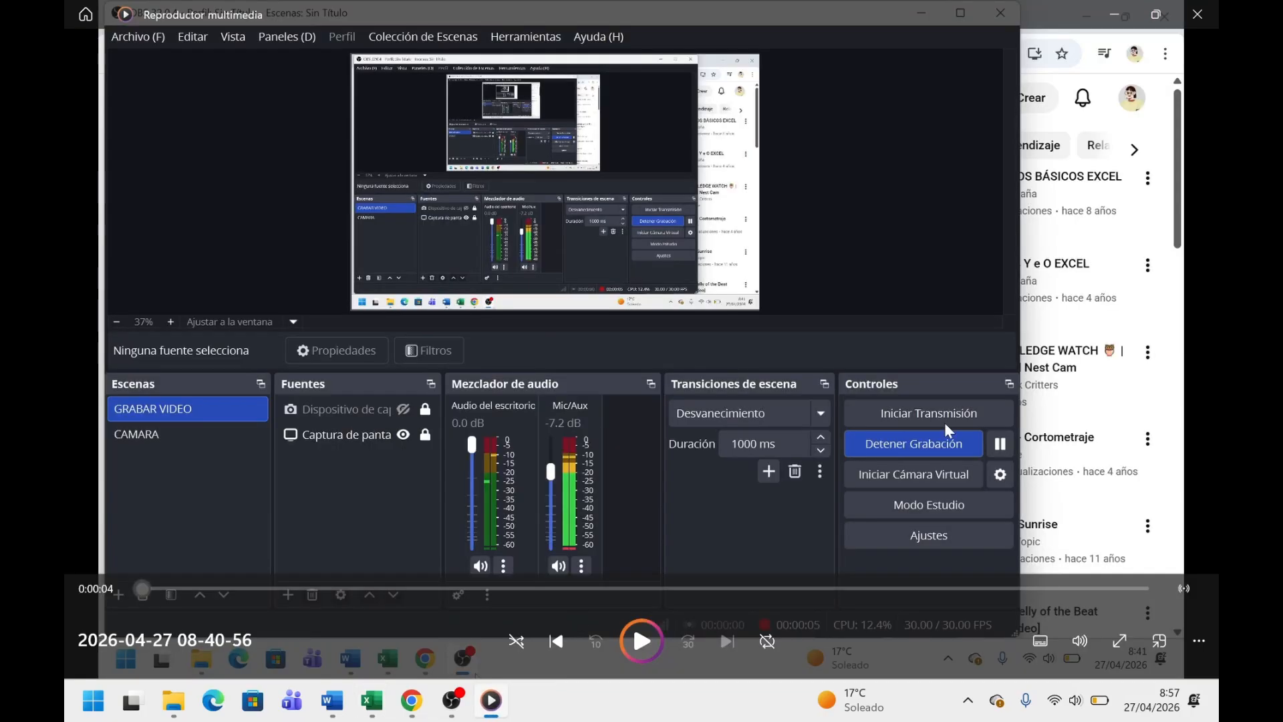
left_click(651, 643)
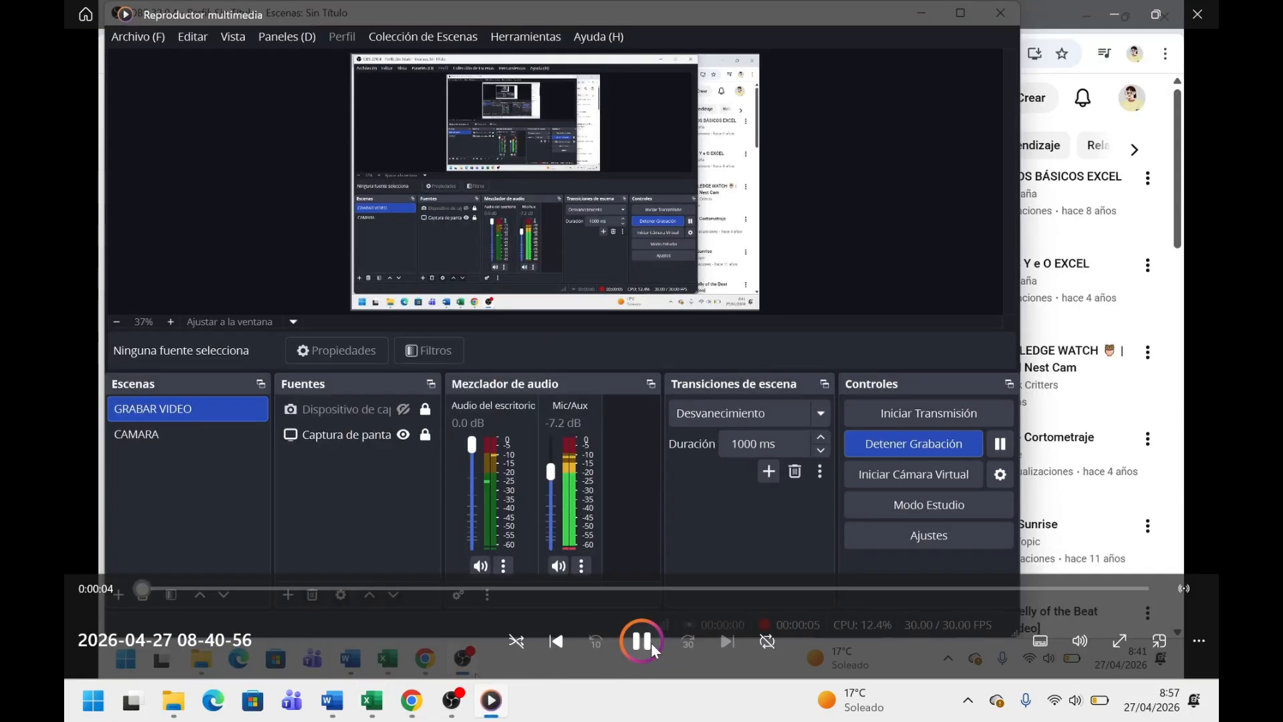